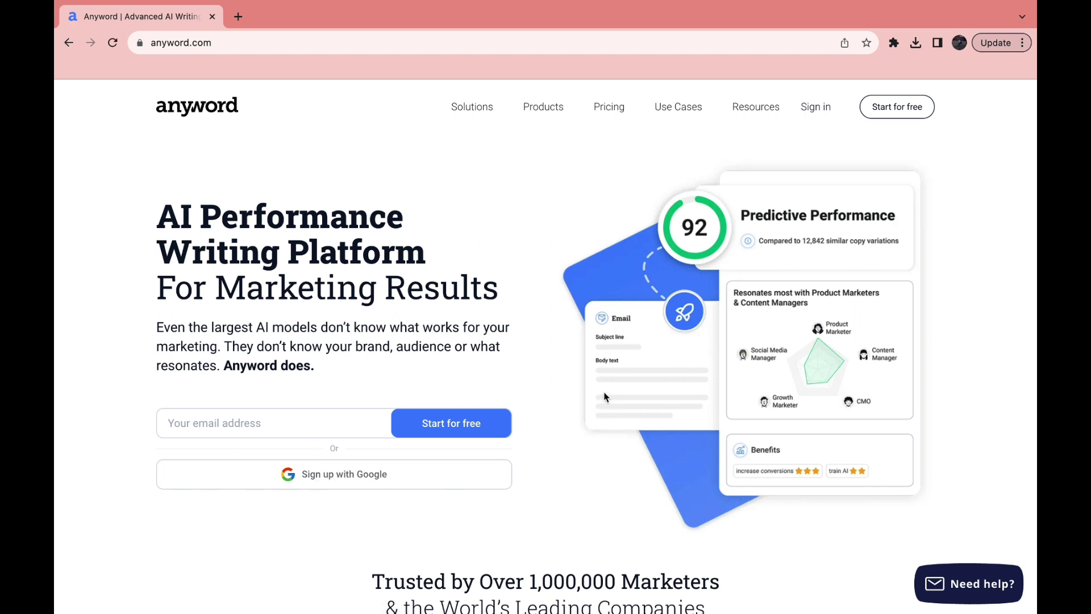
Sign in to Anyword so the YouTube channel workspace dashboard opens in a new tab.
{"action": "left_click", "coordinate": [813, 107]}
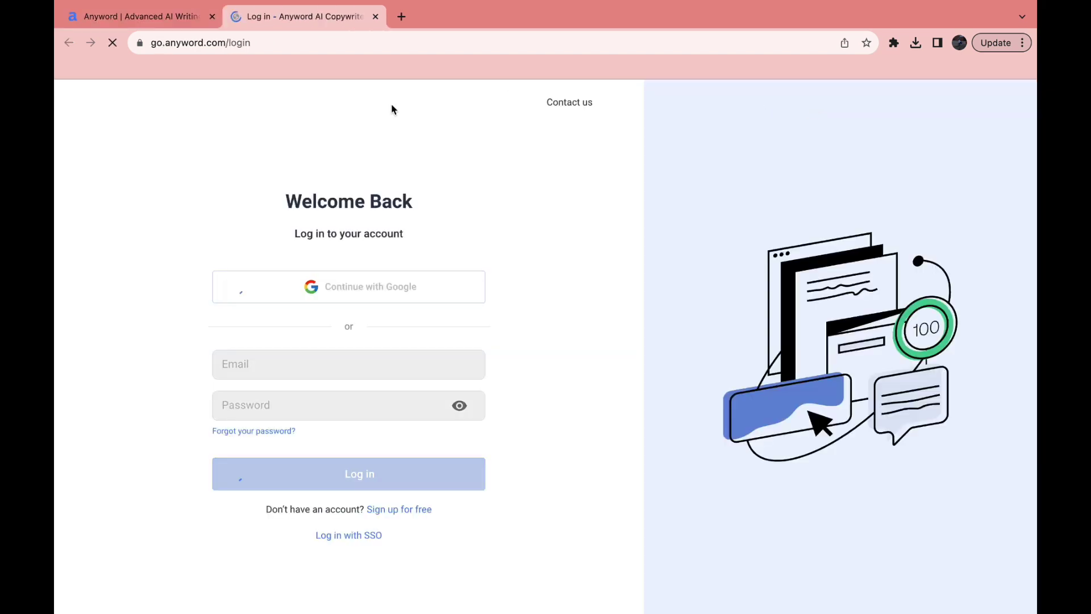
Close the old homepage tab and review the YouTube channel workspace settings, cancelling without changes.
{"action": "left_click", "coordinate": [212, 16]}
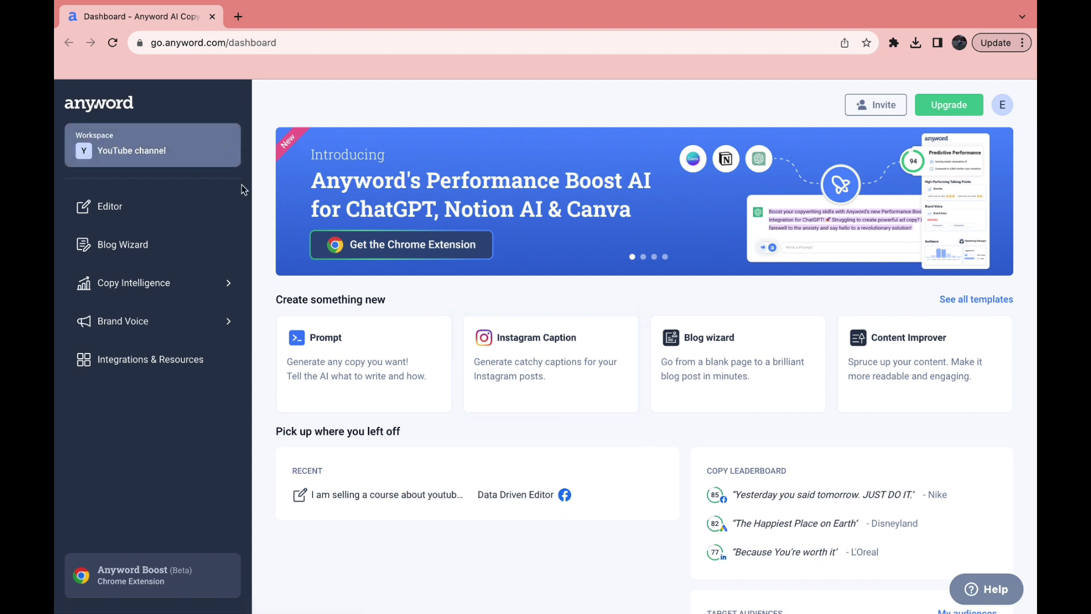
{"action": "left_click", "coordinate": [204, 150]}
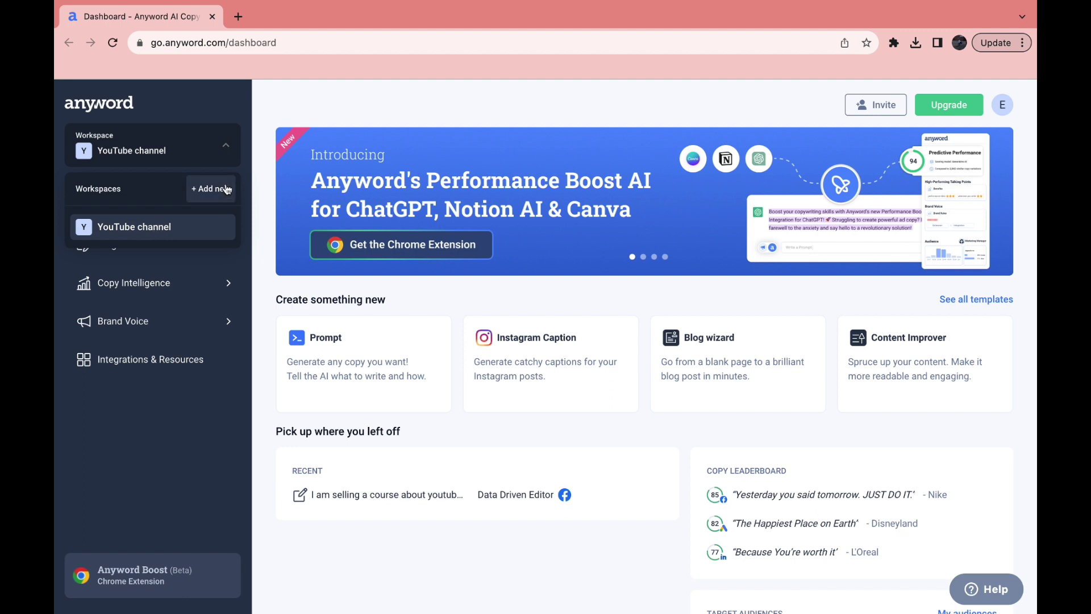
{"action": "left_click", "coordinate": [222, 227]}
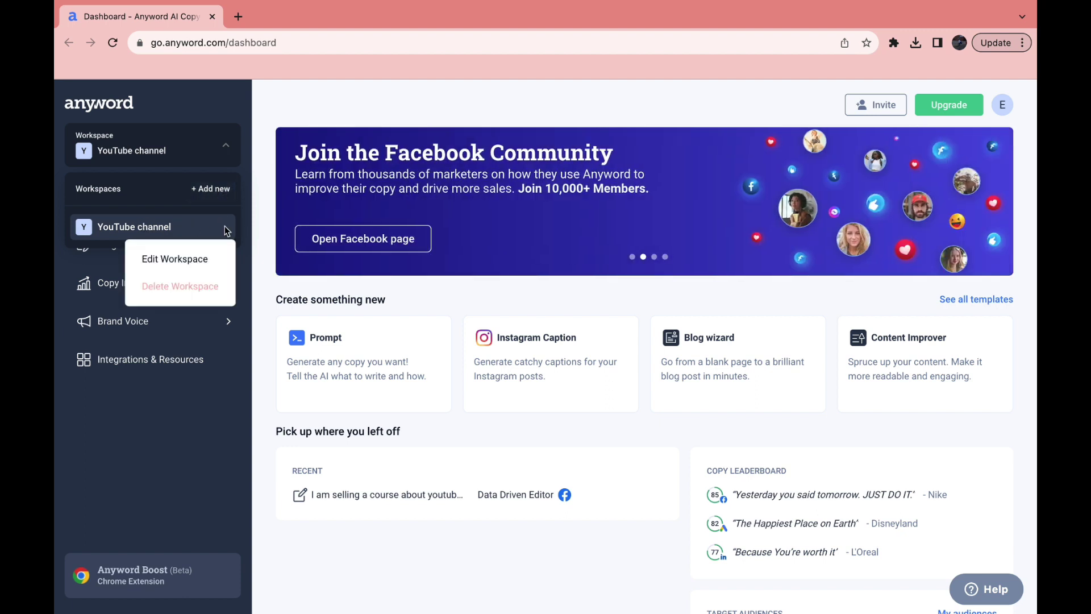
{"action": "left_click", "coordinate": [177, 259]}
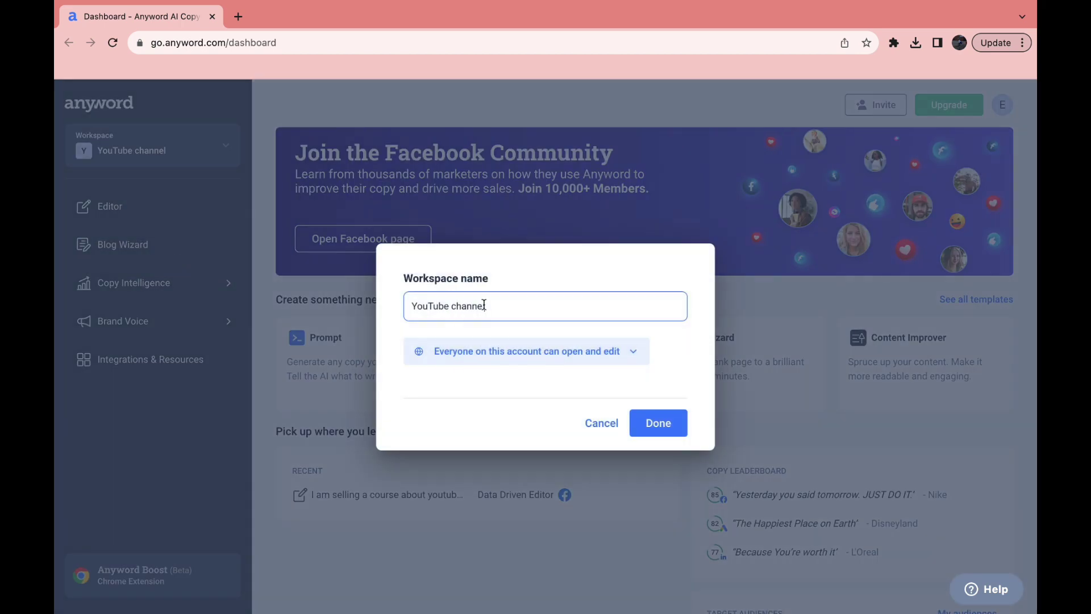
{"action": "left_click_drag", "start_coordinate": [484, 305], "coordinate": [405, 305]}
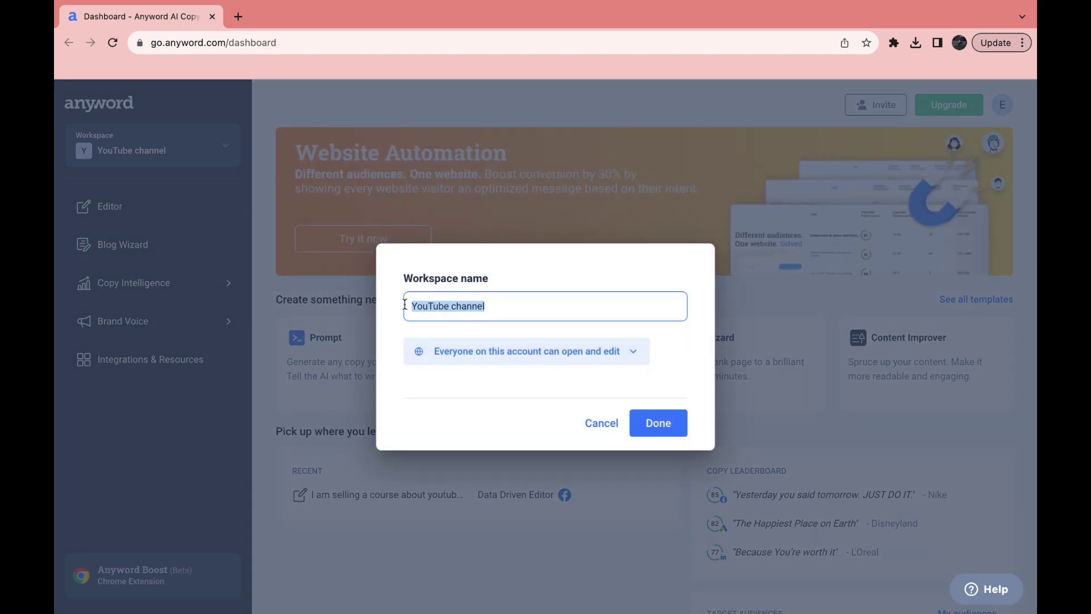
{"action": "left_click", "coordinate": [601, 423]}
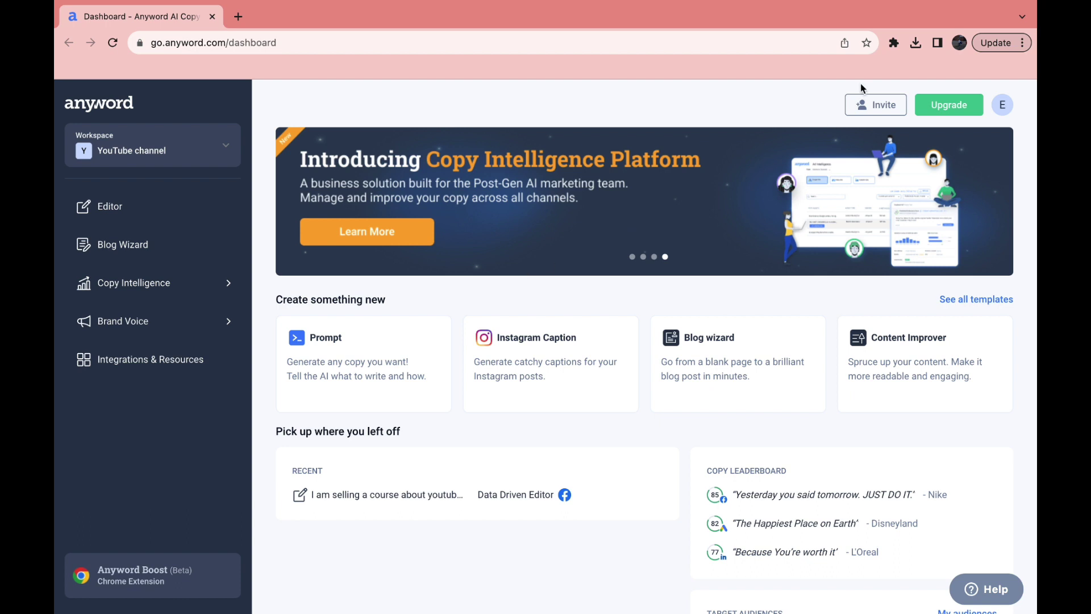
{"action": "left_click", "coordinate": [871, 111]}
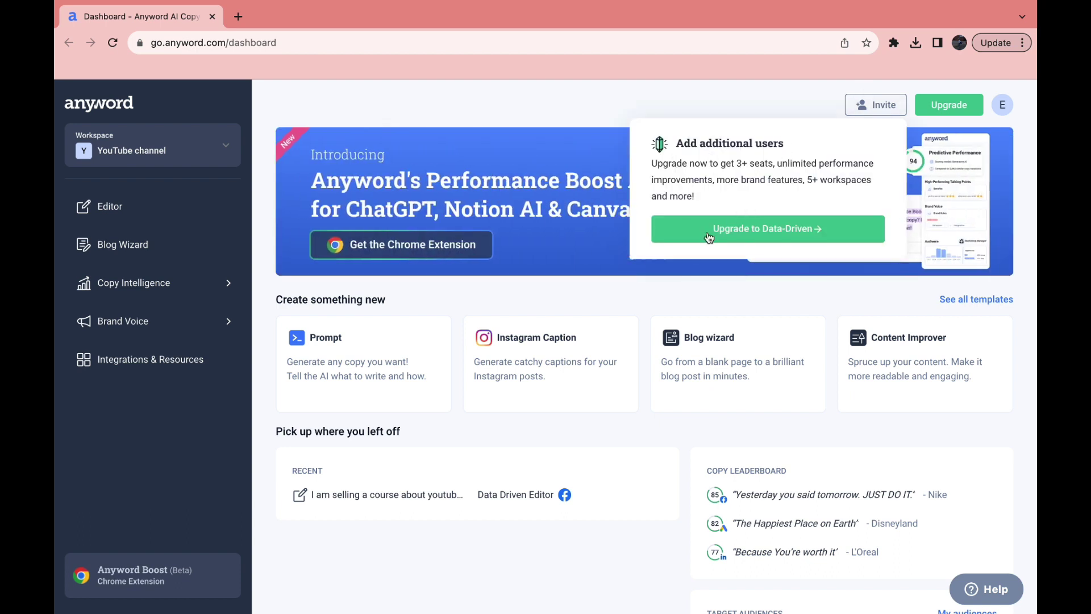
{"action": "left_click", "coordinate": [748, 230]}
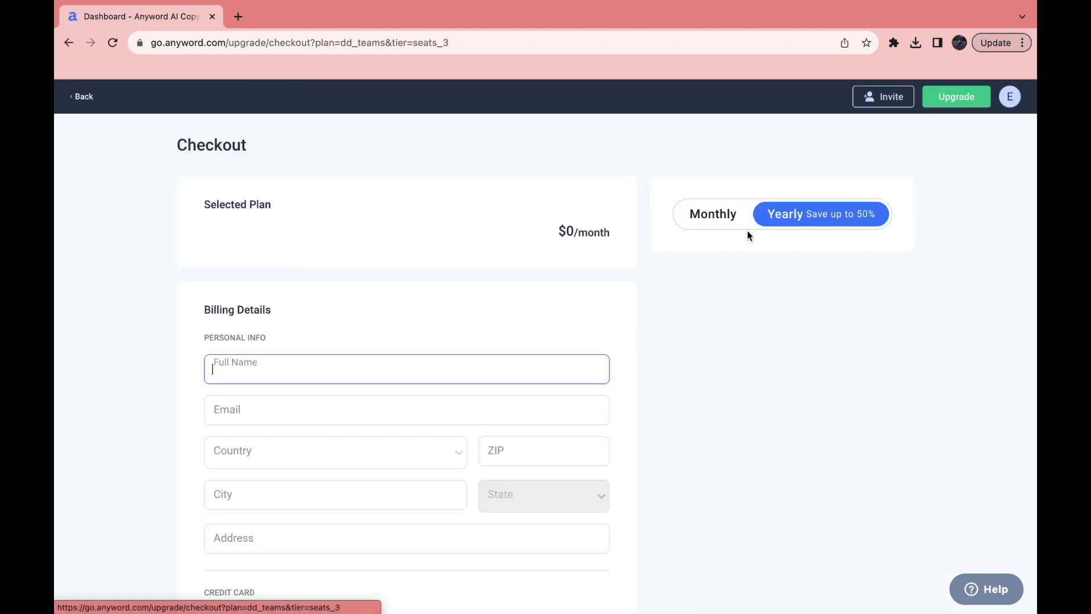
{"action": "scroll", "coordinate": [557, 380], "scroll_direction": "down", "scroll_amount": 2}
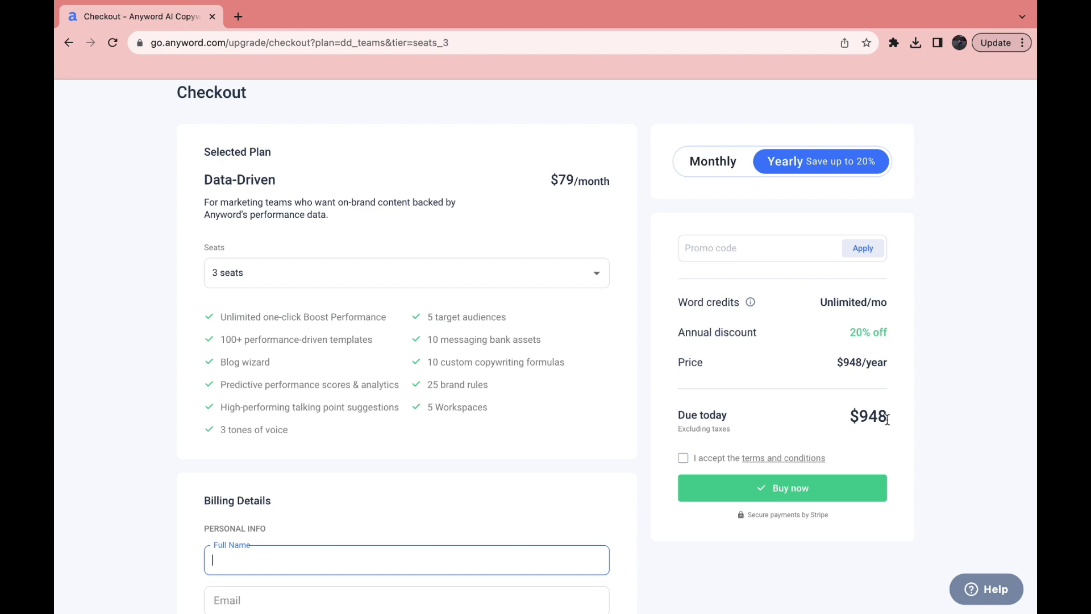
{"action": "scroll", "coordinate": [564, 328], "scroll_direction": "up", "scroll_amount": 2}
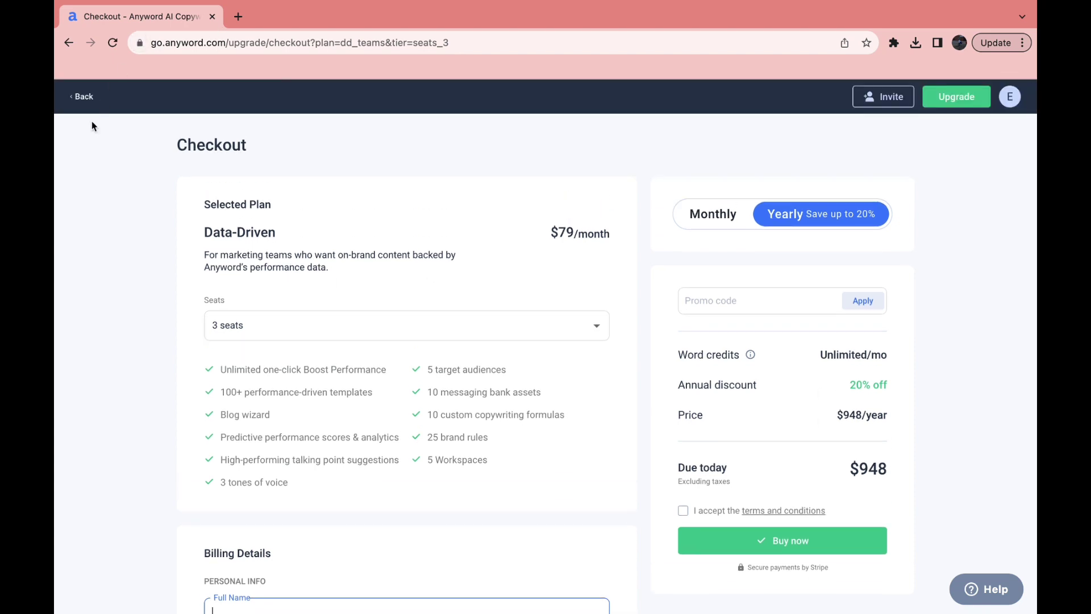
{"action": "left_click", "coordinate": [82, 97]}
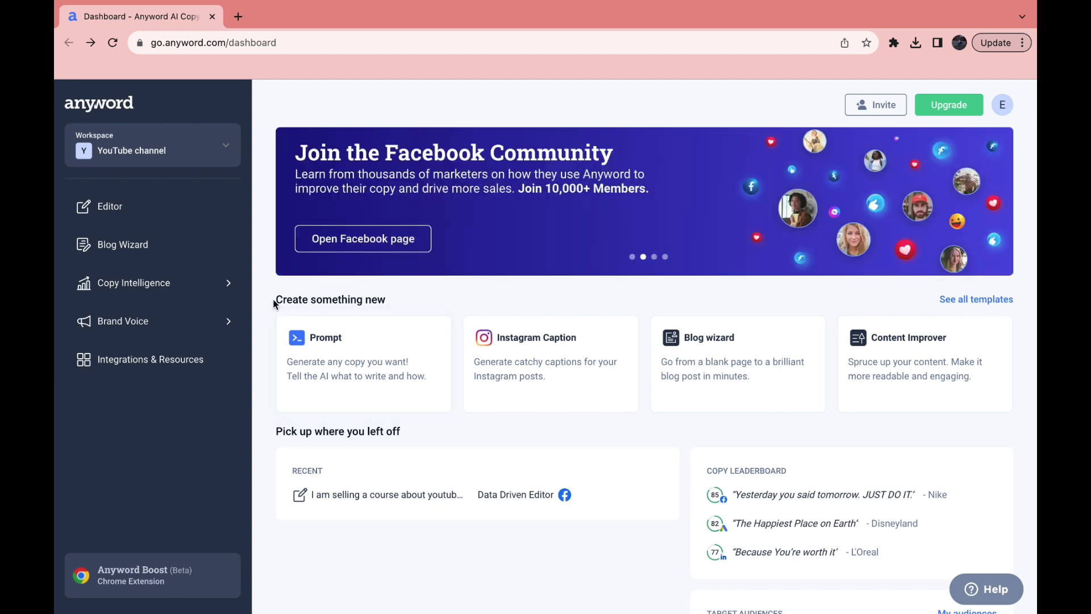
Clear a stray text selection and open the full template list.
{"action": "left_click_drag", "start_coordinate": [274, 300], "coordinate": [411, 307]}
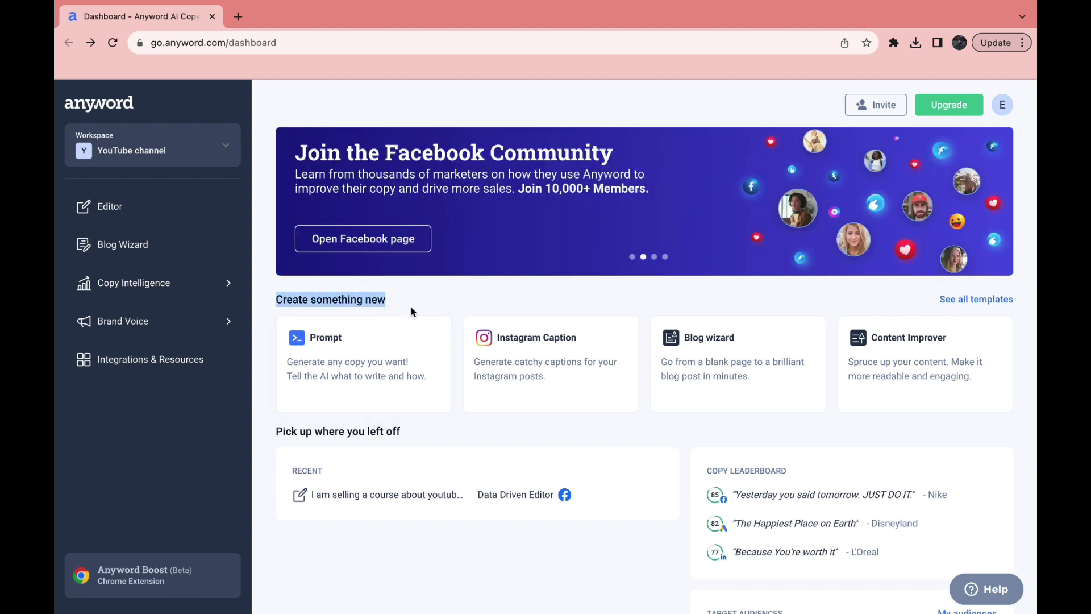
{"action": "left_click", "coordinate": [448, 297]}
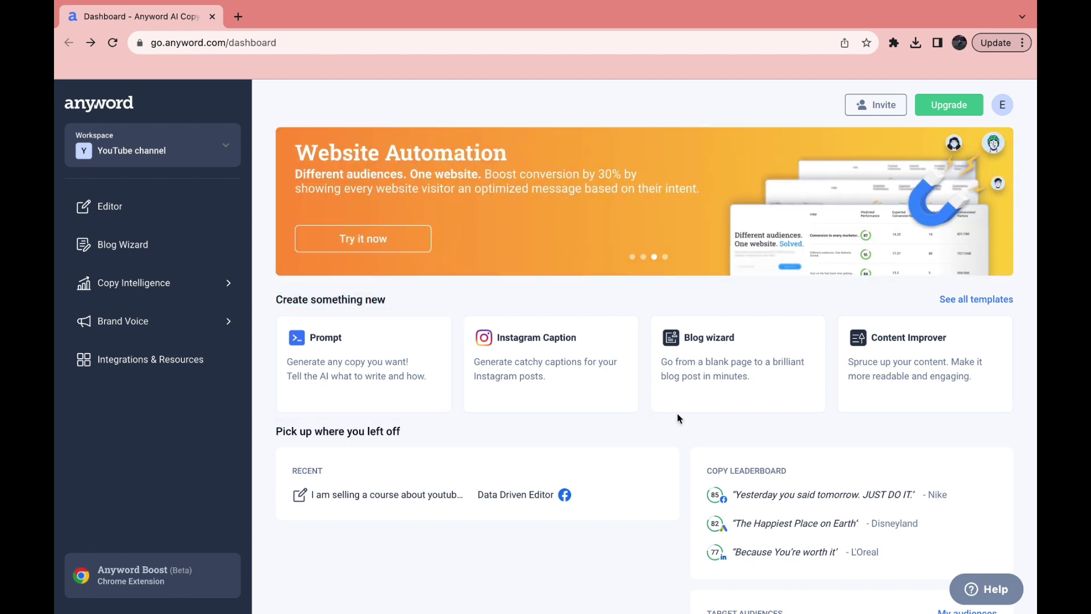
{"action": "left_click", "coordinate": [960, 301]}
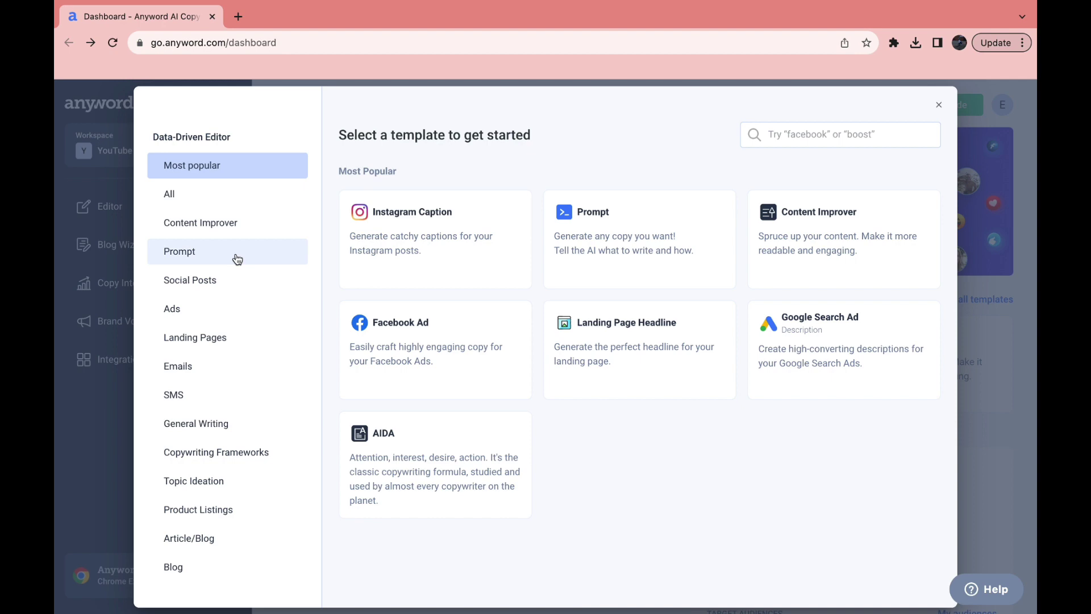
Show the Social Posts category and browse its Instagram, Facebook and Tweet templates.
{"action": "left_click", "coordinate": [196, 285]}
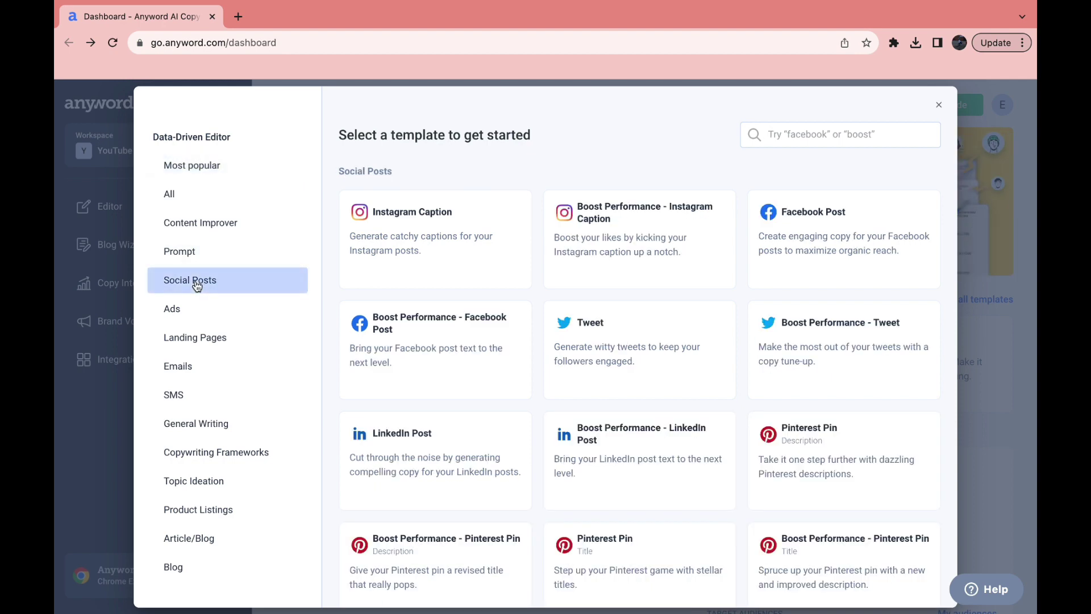
{"action": "scroll", "coordinate": [330, 339], "scroll_direction": "down", "scroll_amount": 1}
{"action": "scroll", "coordinate": [330, 339], "scroll_direction": "up", "scroll_amount": 1}
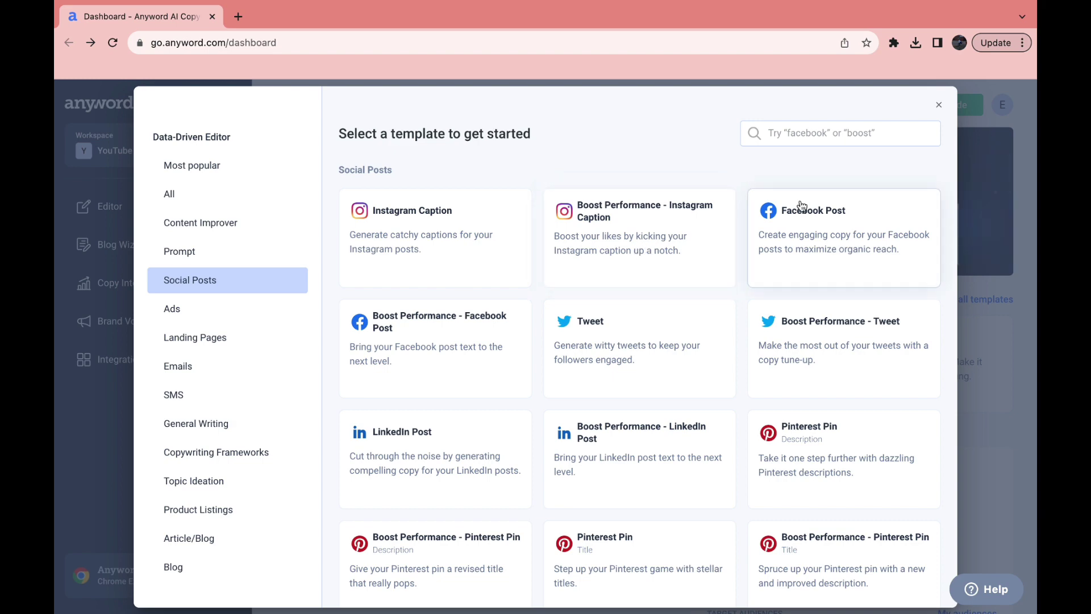
{"action": "scroll", "coordinate": [518, 365], "scroll_direction": "down", "scroll_amount": 2}
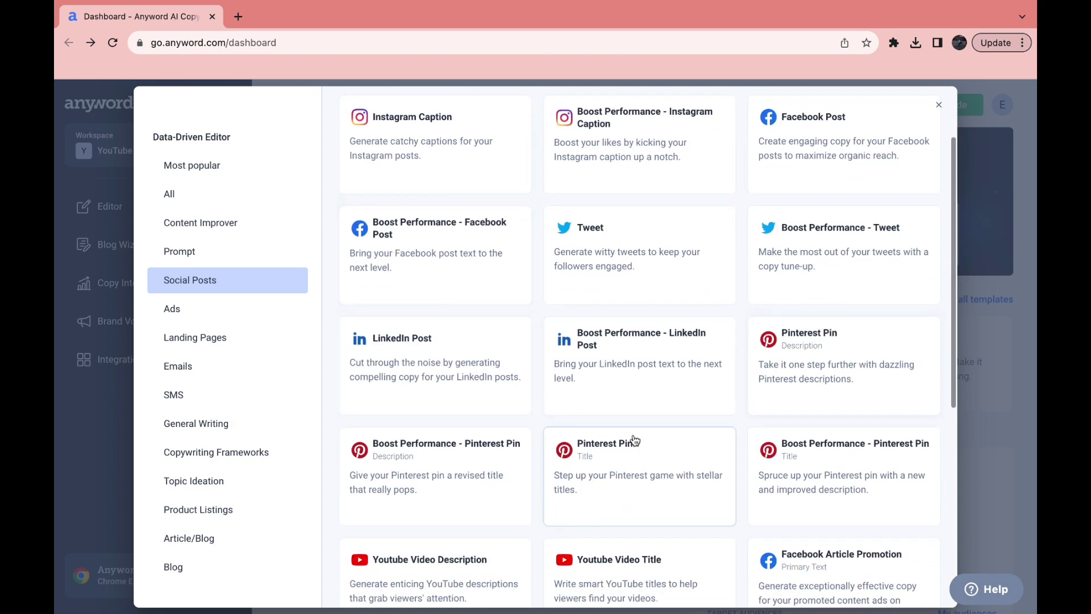
{"action": "scroll", "coordinate": [642, 443], "scroll_direction": "down", "scroll_amount": 4}
{"action": "scroll", "coordinate": [458, 519], "scroll_direction": "down", "scroll_amount": 3}
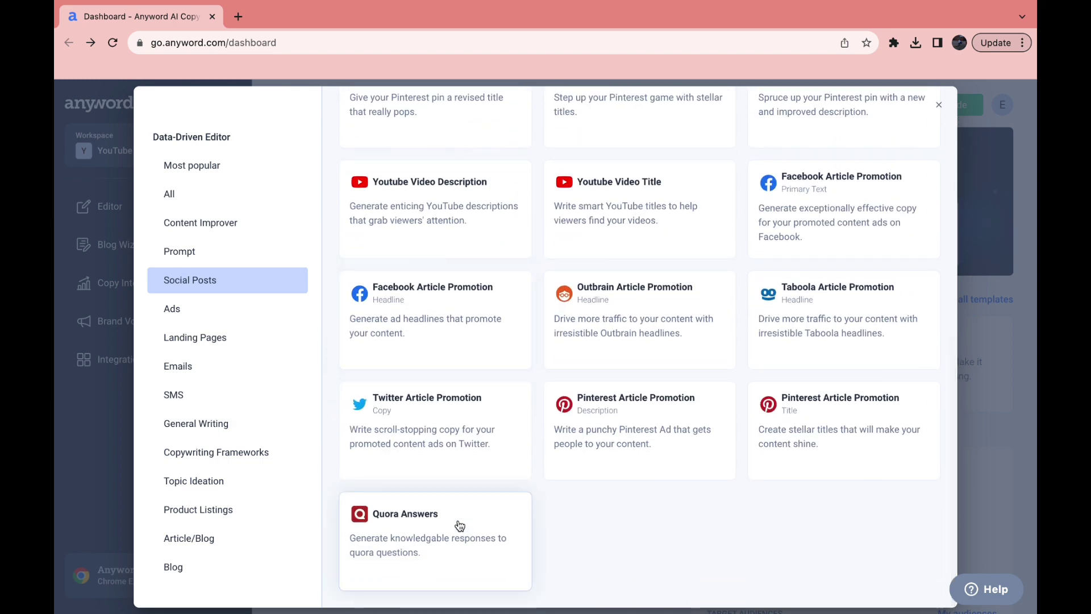
{"action": "scroll", "coordinate": [504, 475], "scroll_direction": "up", "scroll_amount": 10}
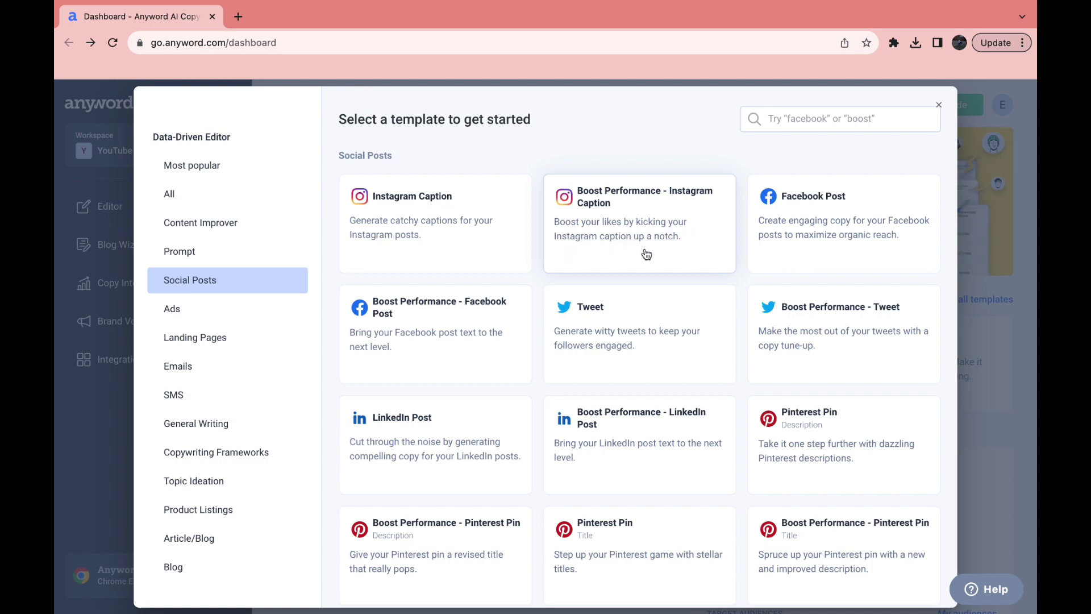
Start a Content Improver document with the Boost Performance - Instagram Caption template.
{"action": "left_click", "coordinate": [621, 214]}
{"action": "left_click_drag", "start_coordinate": [112, 172], "coordinate": [183, 176]}
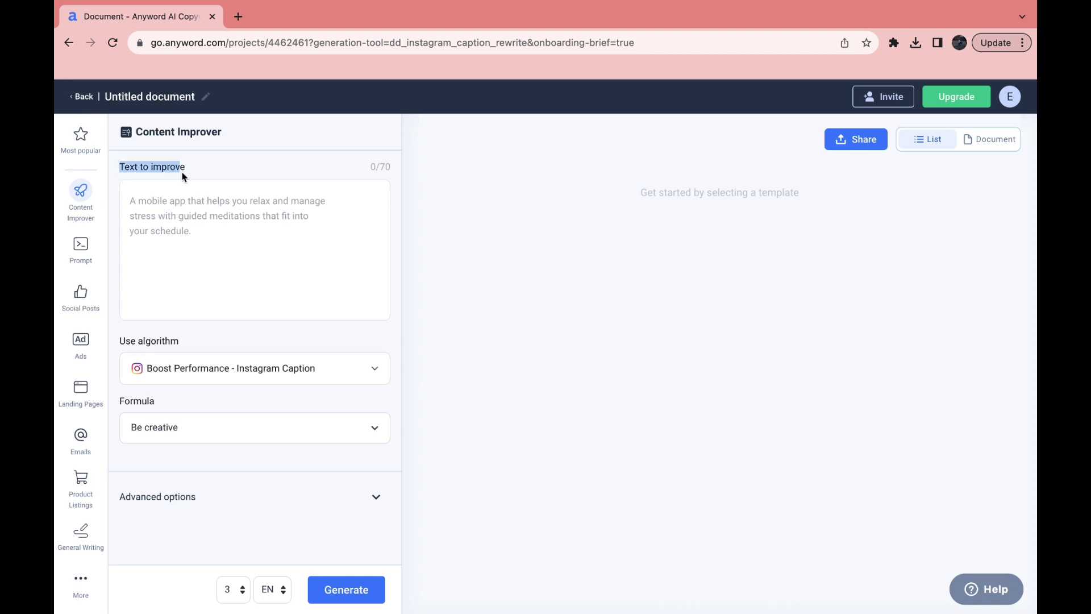
{"action": "left_click", "coordinate": [216, 178]}
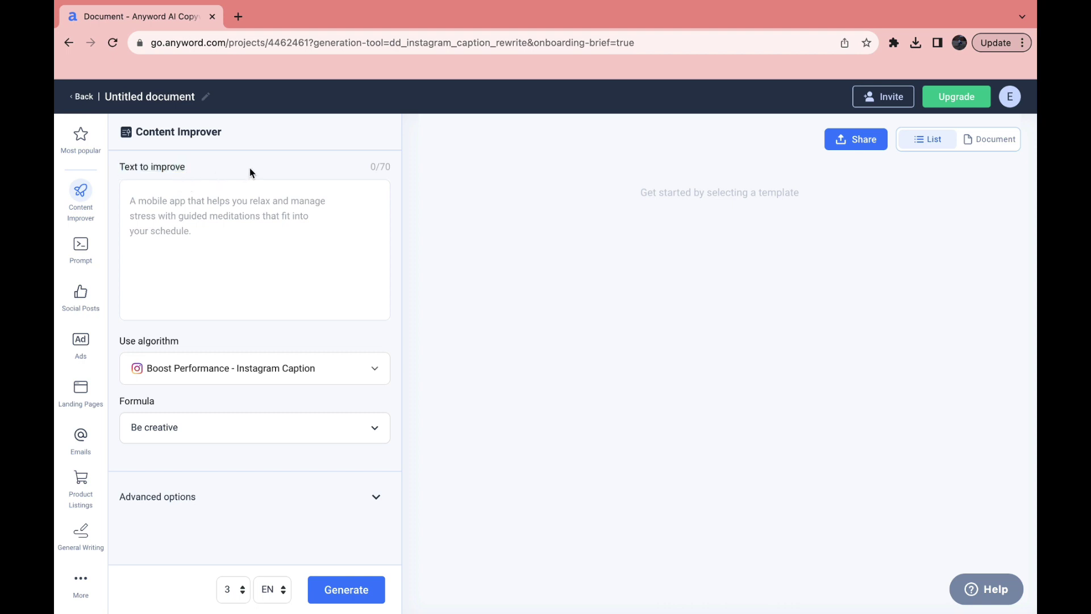
{"action": "left_click", "coordinate": [195, 247]}
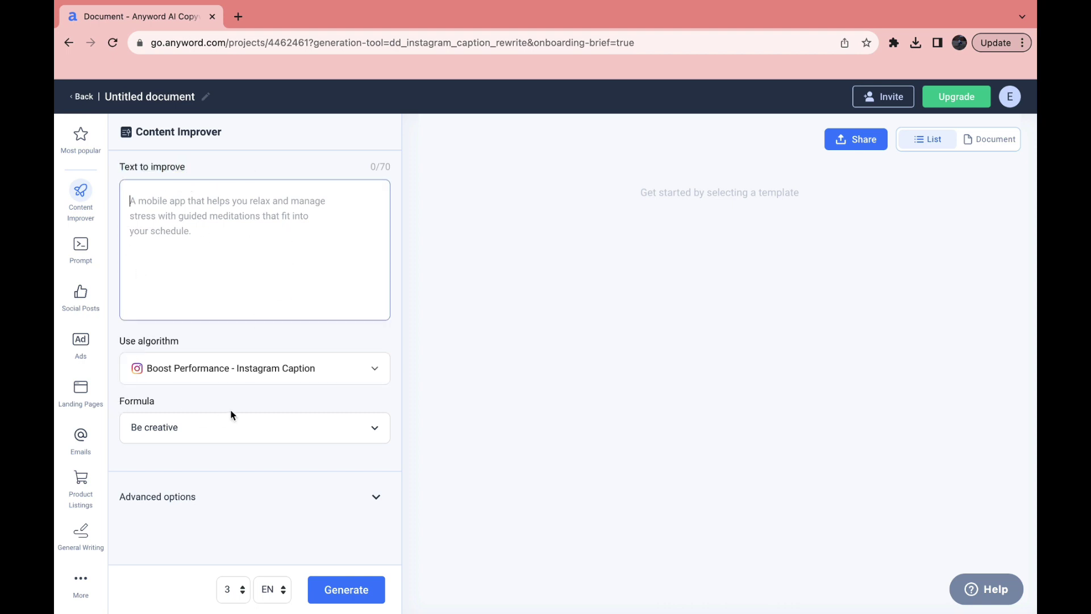
Keep the Be creative formula and select an Instagram post's caption to copy.
{"action": "left_click_drag", "start_coordinate": [119, 401], "coordinate": [156, 404]}
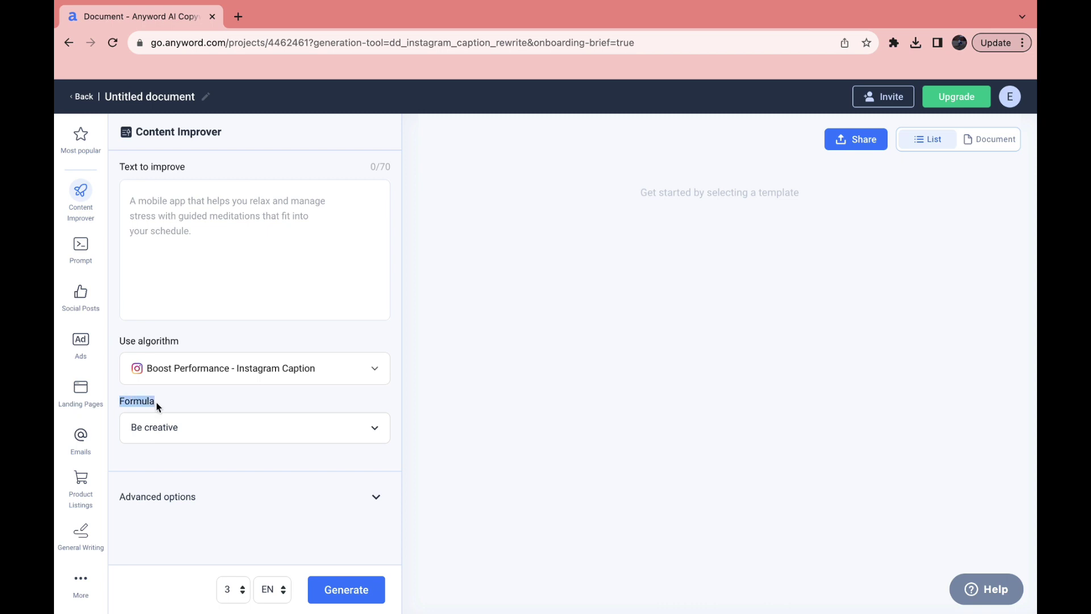
{"action": "left_click", "coordinate": [216, 435]}
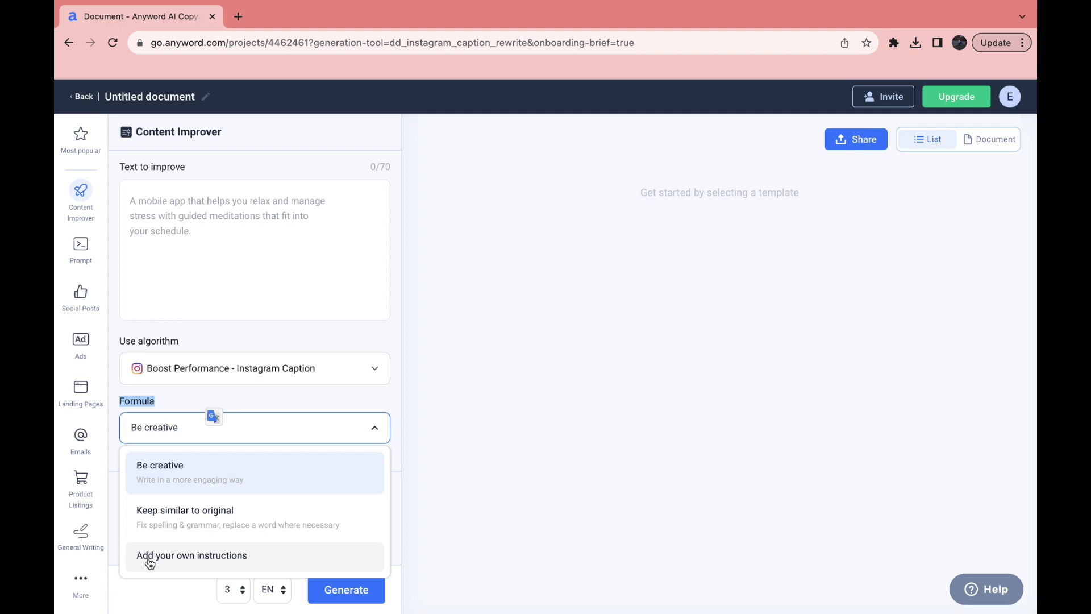
{"action": "left_click", "coordinate": [248, 342]}
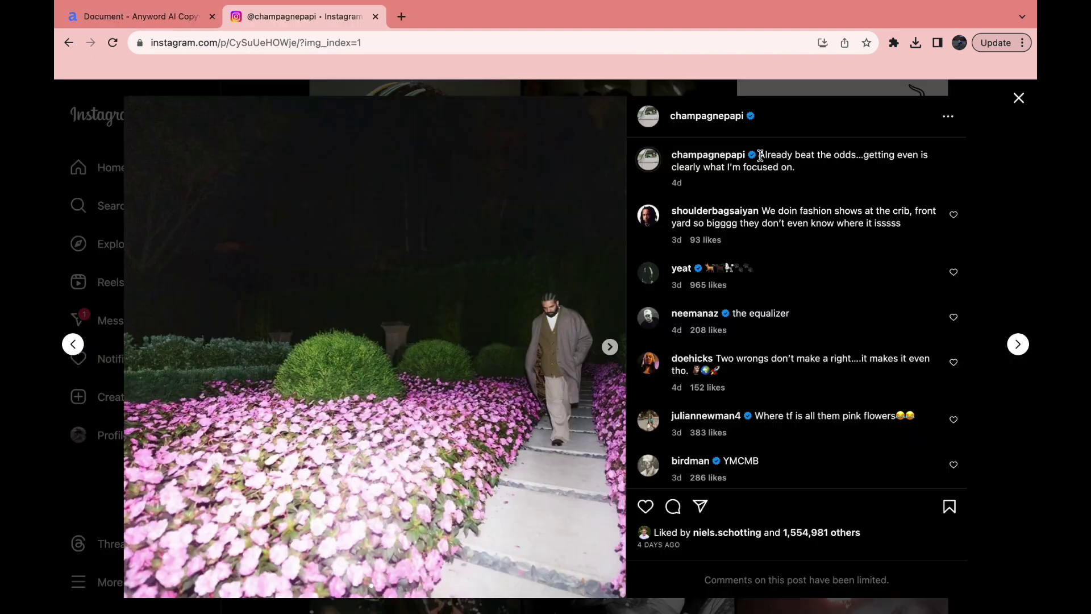
{"action": "left_click_drag", "start_coordinate": [757, 154], "coordinate": [798, 177]}
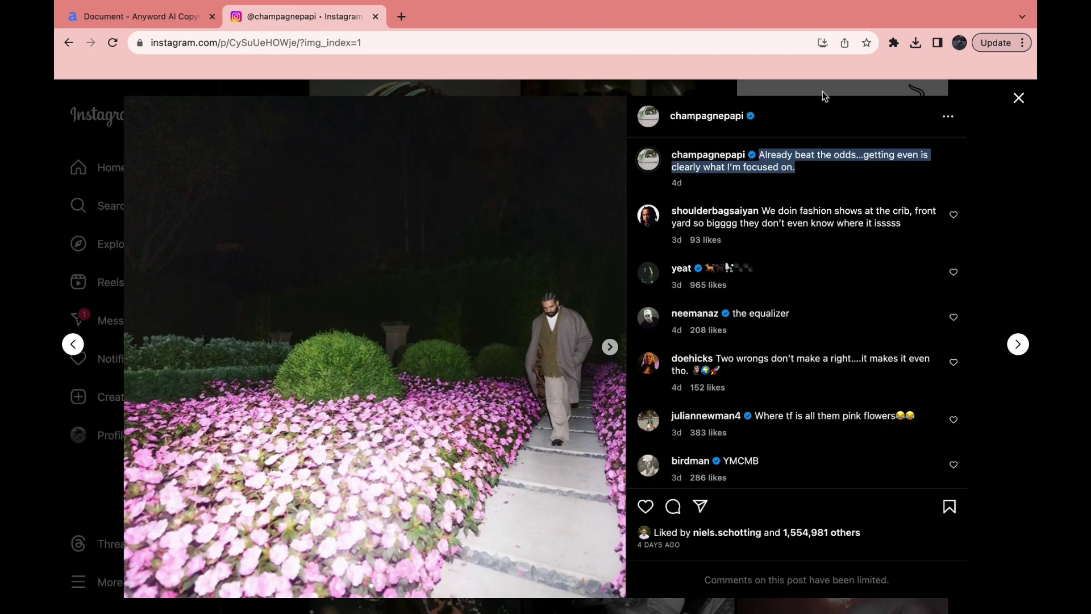
{"action": "left_click", "coordinate": [375, 17]}
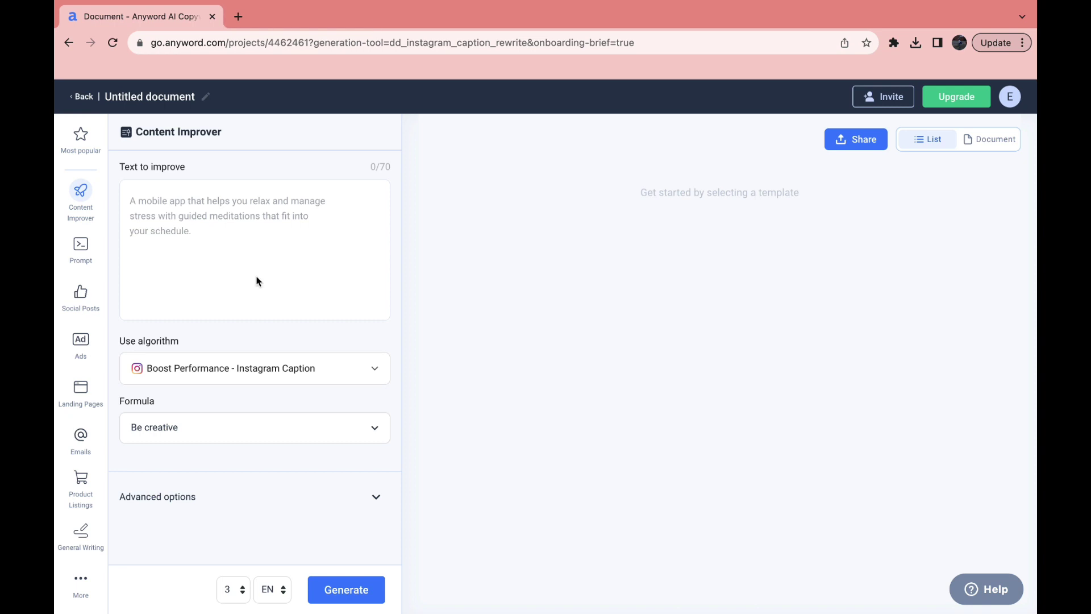
{"action": "left_click", "coordinate": [190, 243]}
{"action": "type", "text": "Already beat the odds…getting even is clearly what I’m focused on."}
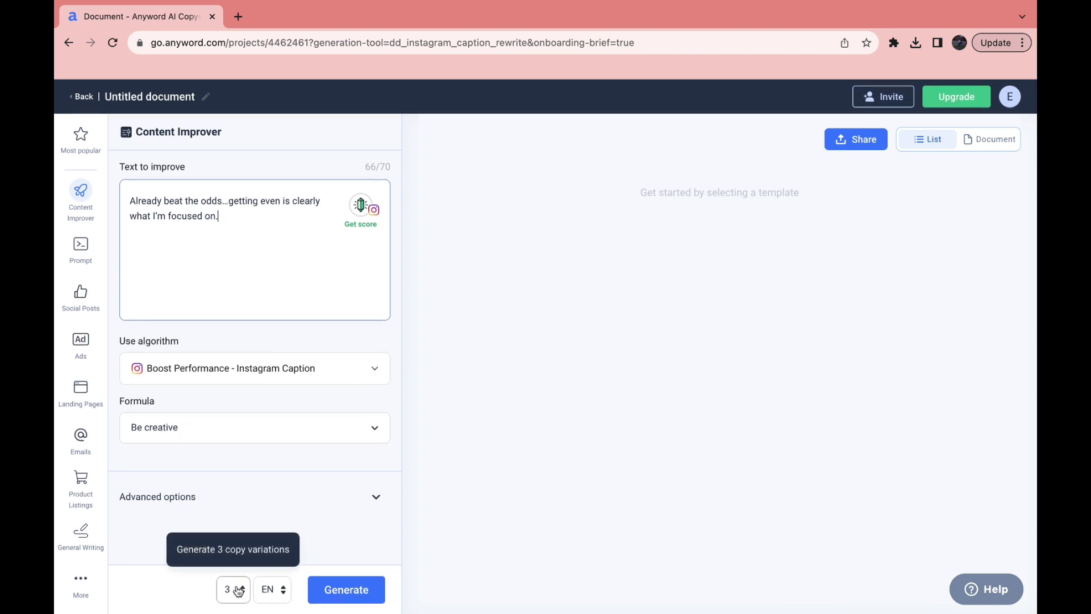
{"action": "left_click", "coordinate": [348, 597]}
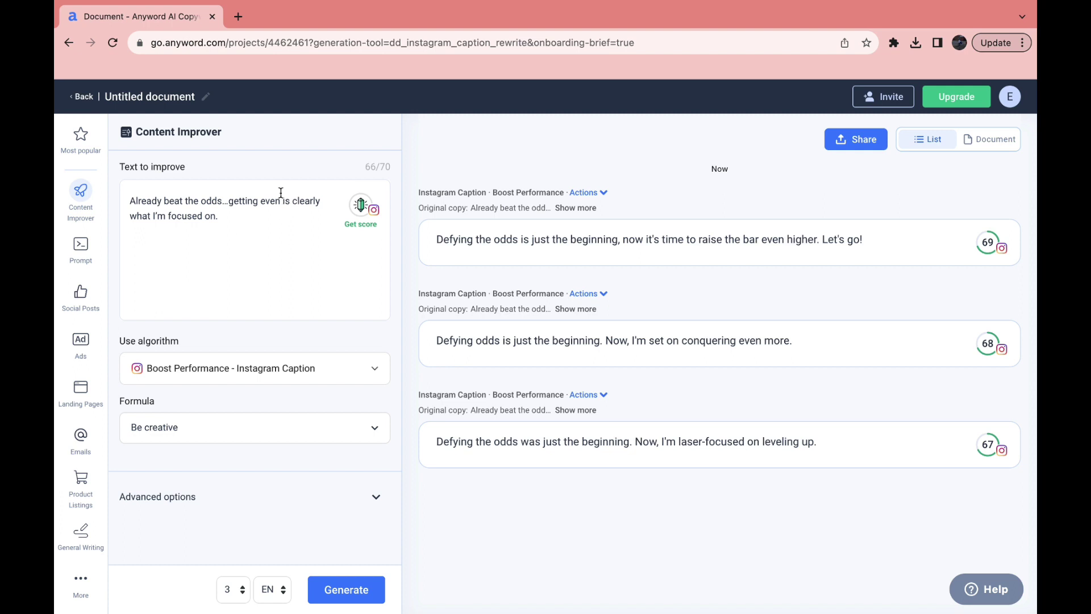
{"action": "left_click_drag", "start_coordinate": [139, 129], "coordinate": [219, 132]}
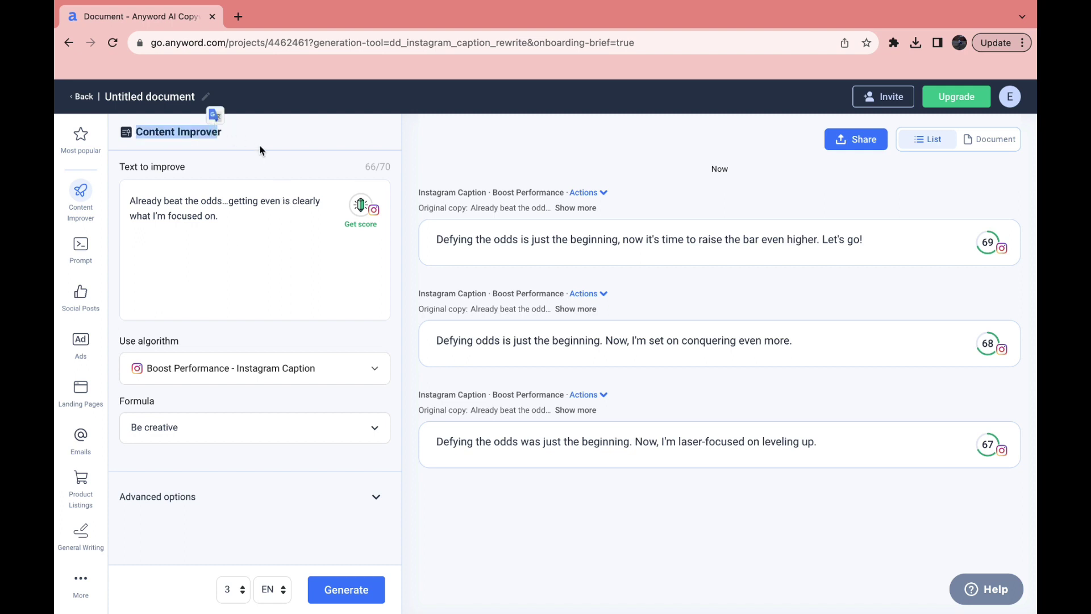
{"action": "left_click", "coordinate": [285, 159]}
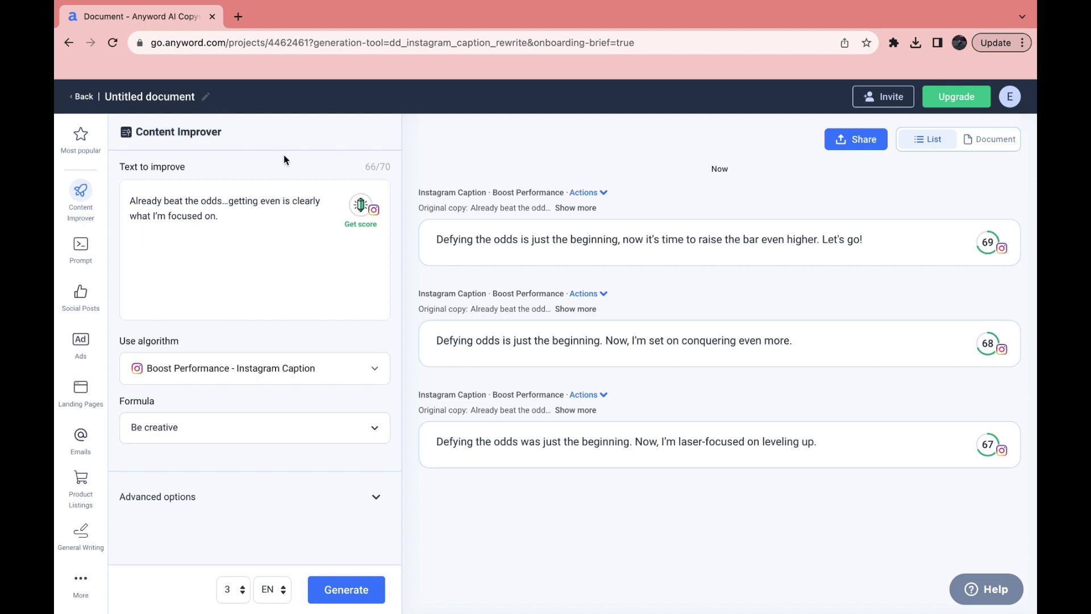
Start a Promote a Product Facebook Ad and import product details from the PureDigital page.
{"action": "left_click", "coordinate": [80, 341]}
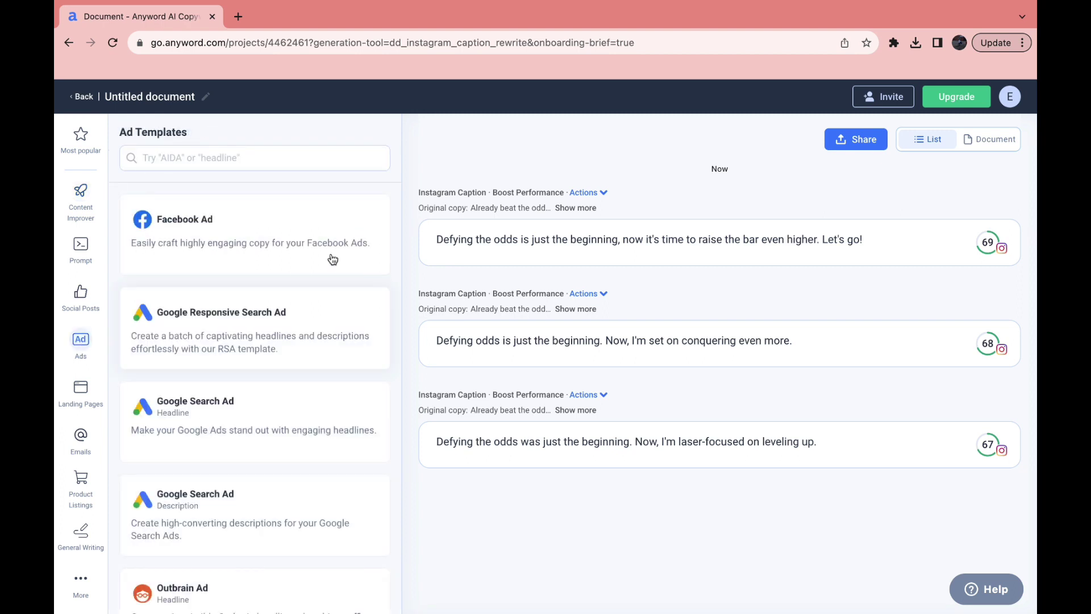
{"action": "left_click", "coordinate": [228, 261]}
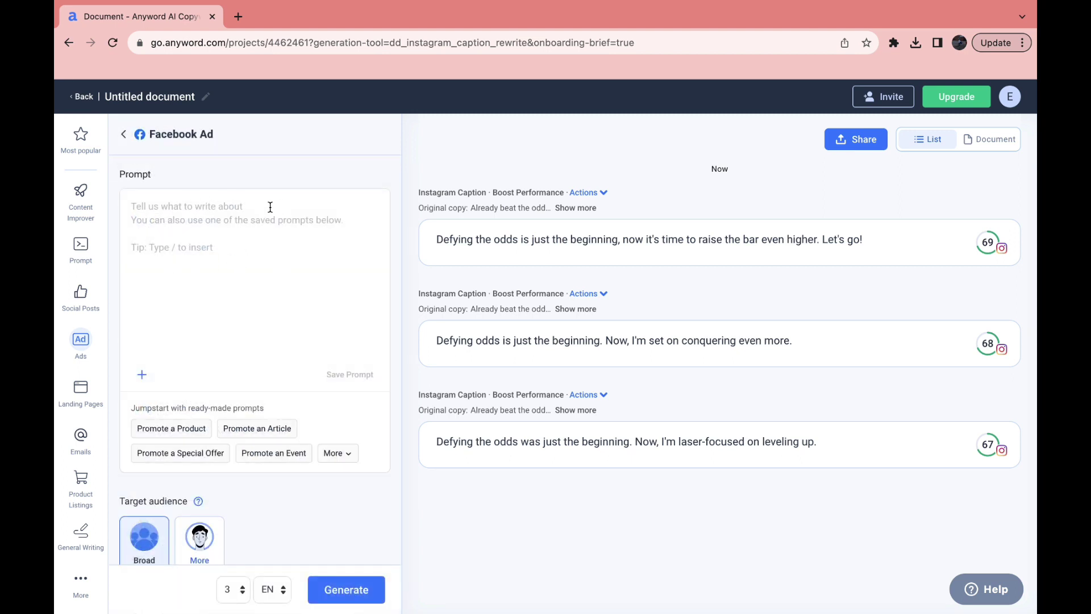
{"action": "left_click", "coordinate": [180, 427]}
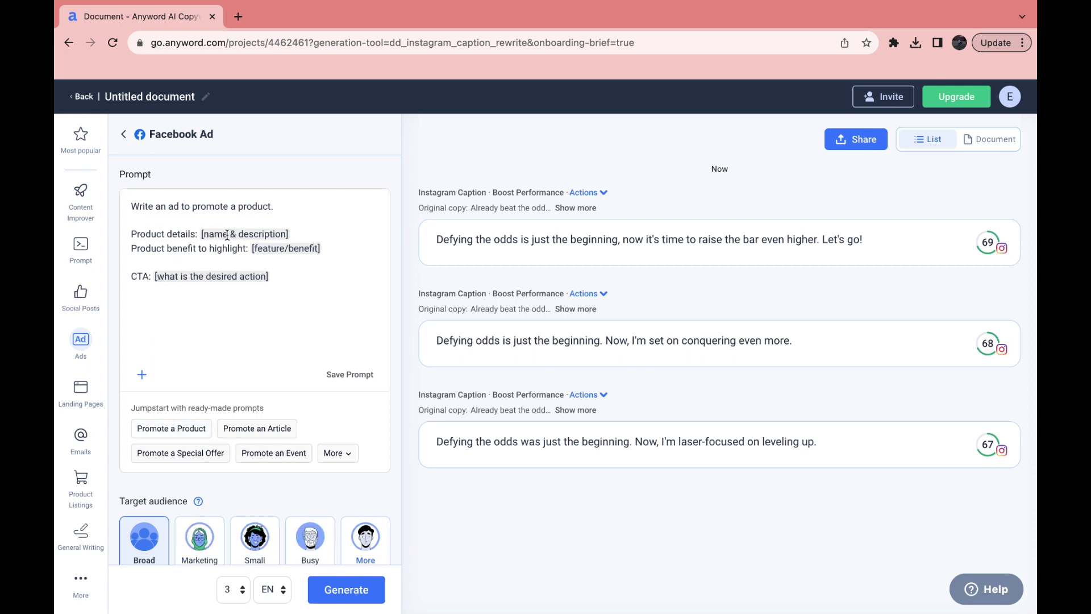
{"action": "left_click", "coordinate": [226, 234]}
{"action": "left_click", "coordinate": [280, 285]}
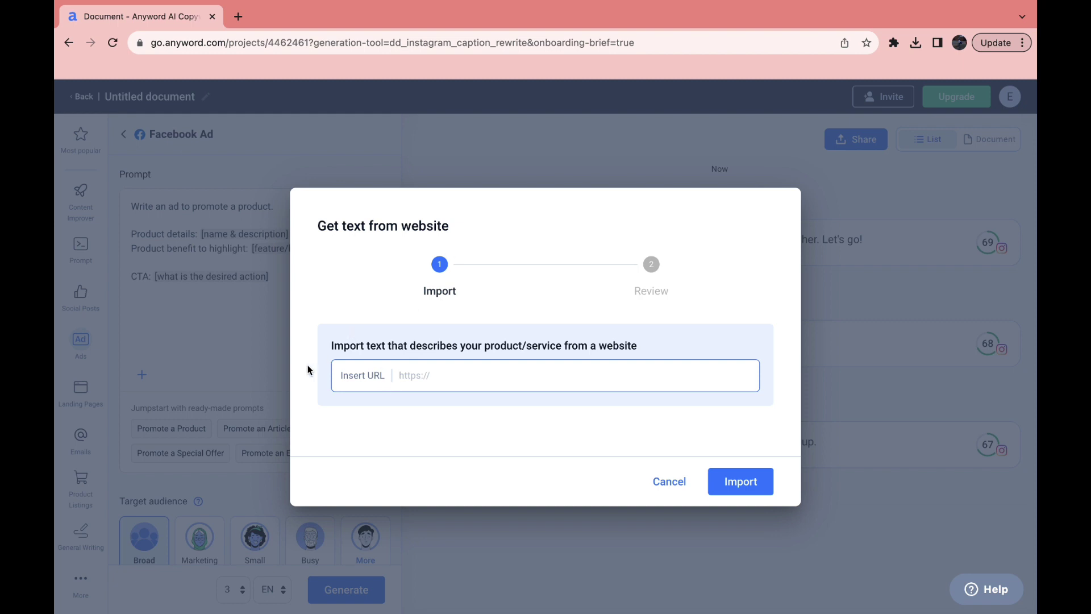
{"action": "type", "text": "https://puredigital.nl/en/facebook-ads-training/"}
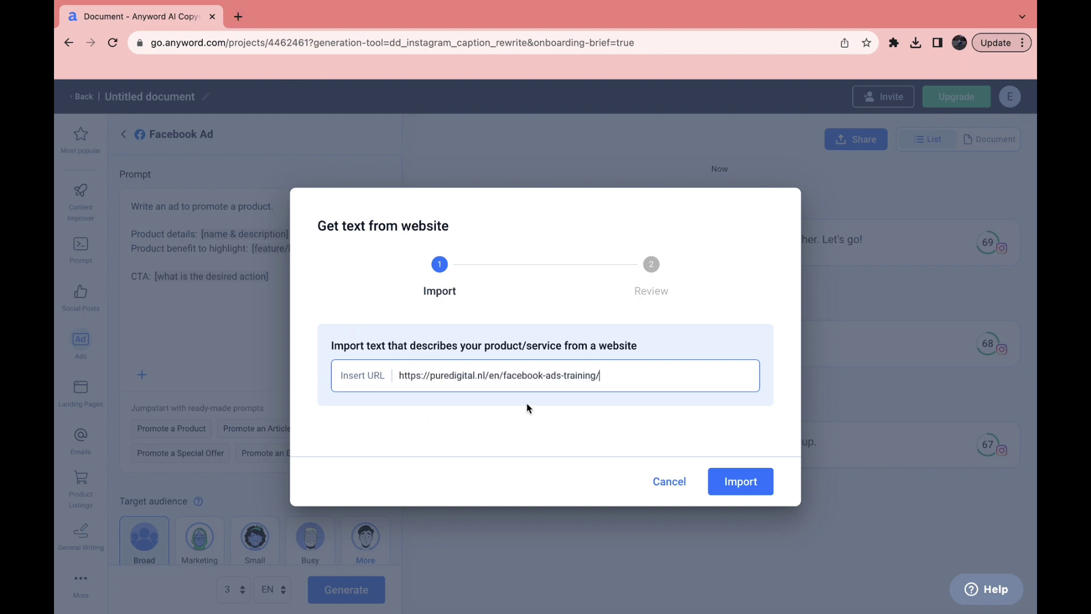
{"action": "left_click", "coordinate": [741, 482]}
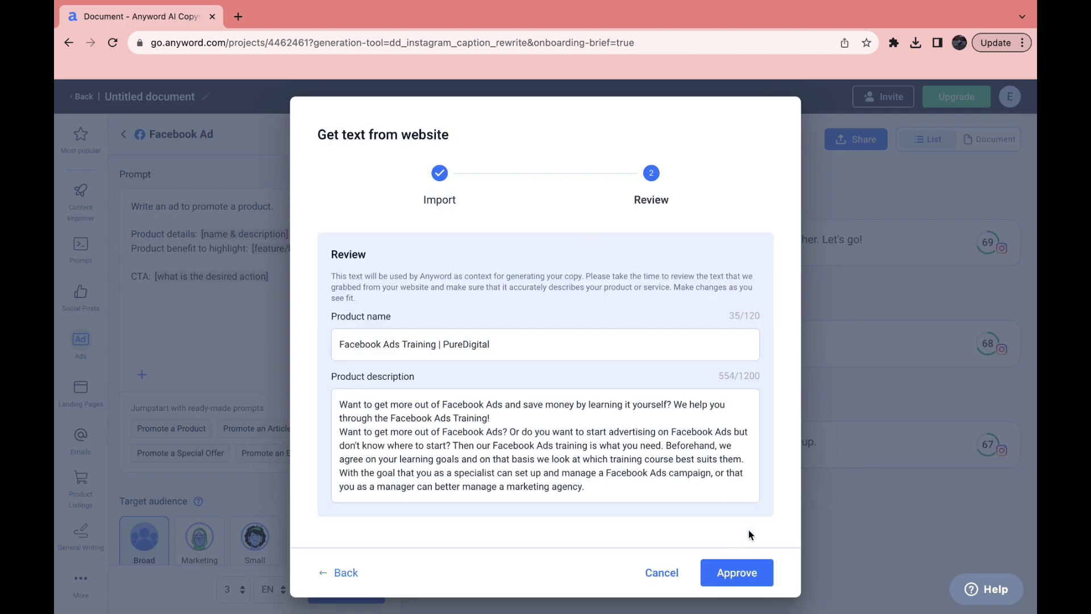
{"action": "left_click", "coordinate": [734, 573]}
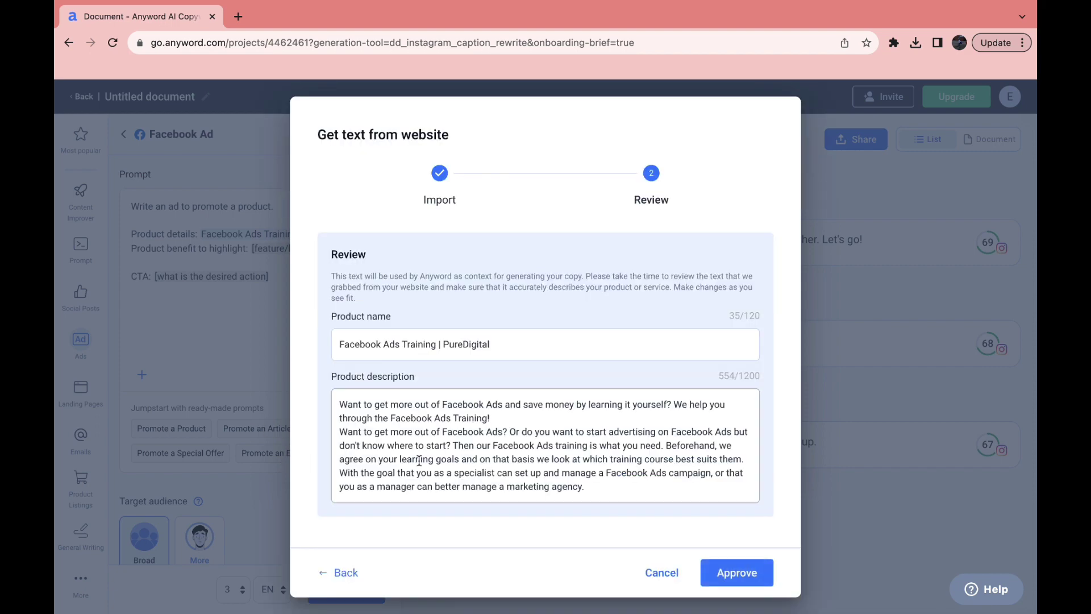
Fill the product benefit and CTA with imported PureDigital Facebook Ads Training text.
{"action": "left_click", "coordinate": [748, 579]}
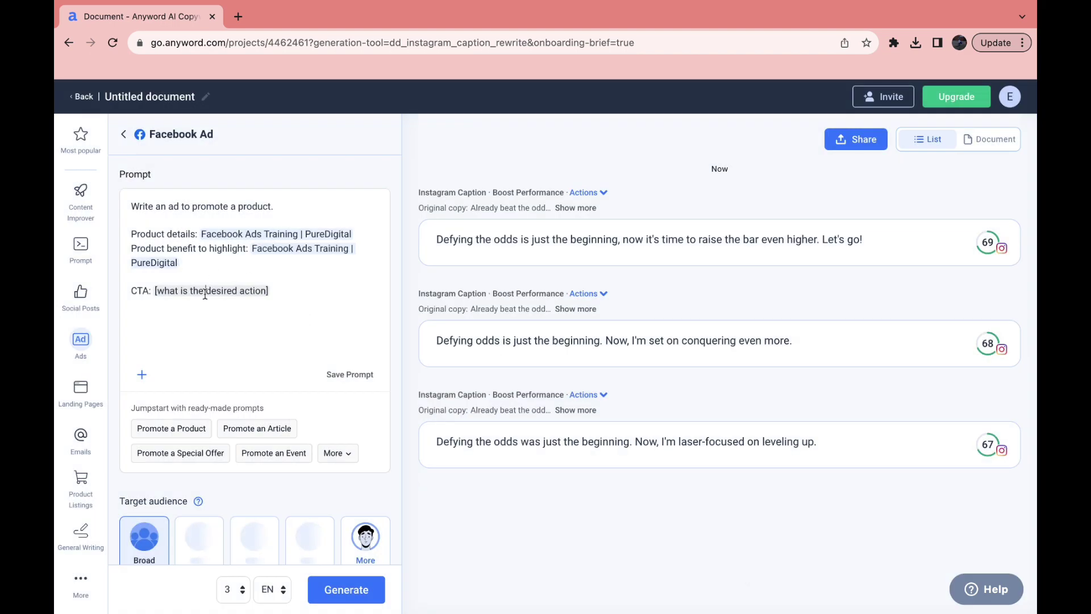
{"action": "left_click", "coordinate": [205, 291]}
{"action": "left_click", "coordinate": [254, 341]}
{"action": "type", "text": "https://puredigital.nl/en/facebook-ads-training/"}
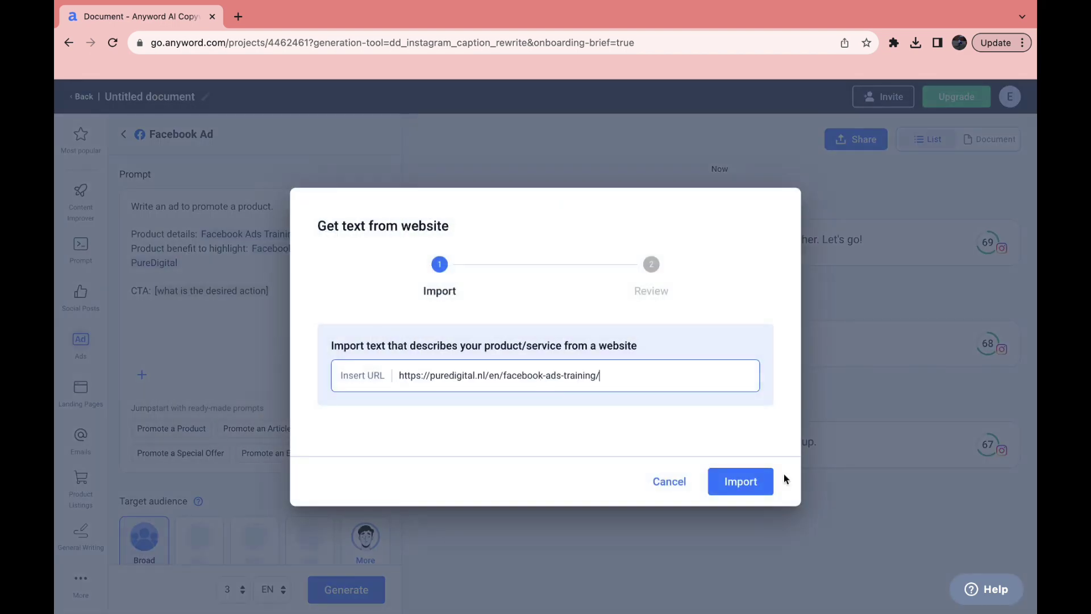
{"action": "left_click", "coordinate": [756, 490]}
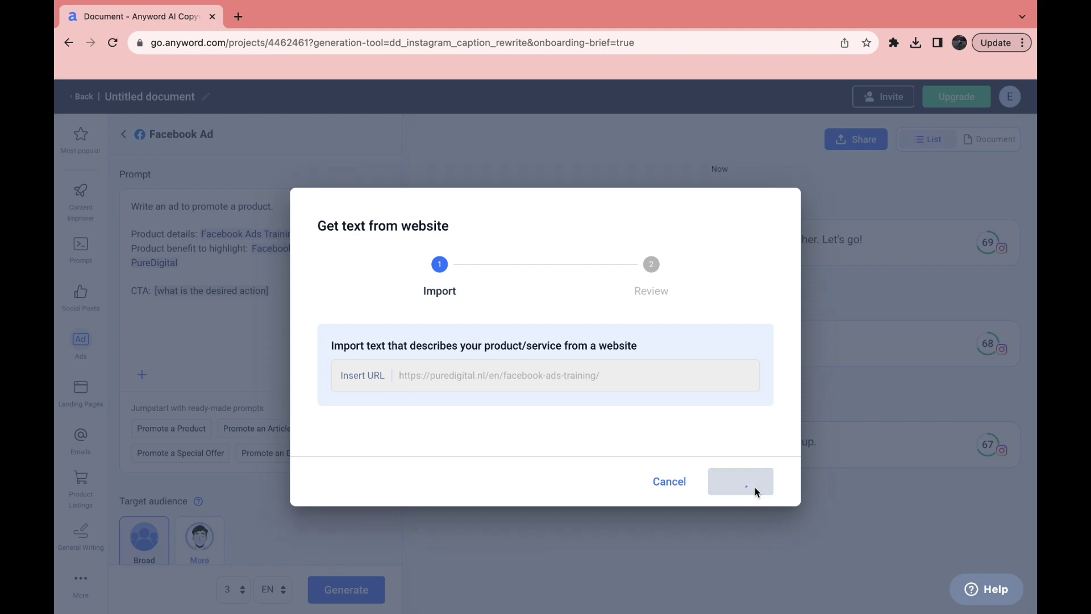
{"action": "left_click", "coordinate": [736, 574]}
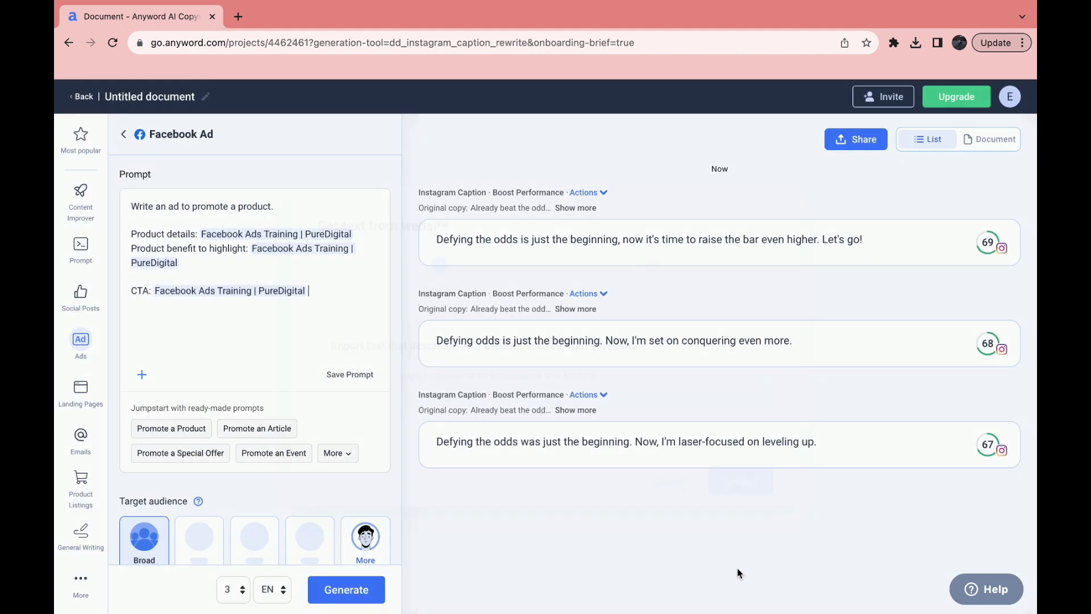
Target the ad at the Small Business audience.
{"action": "scroll", "coordinate": [254, 476], "scroll_direction": "down", "scroll_amount": 2}
{"action": "scroll", "coordinate": [271, 442], "scroll_direction": "down", "scroll_amount": 1}
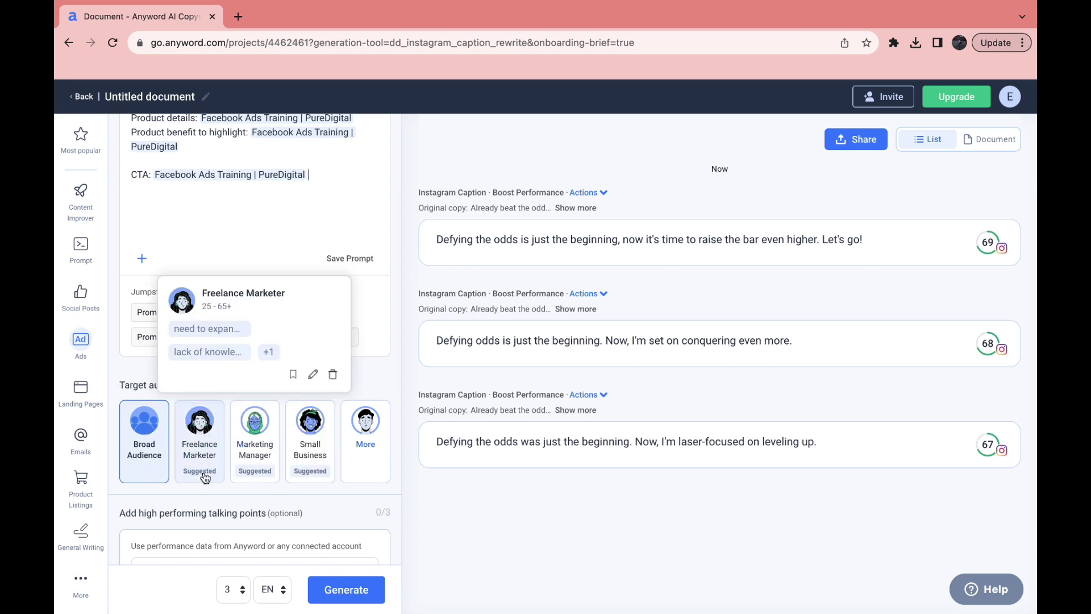
{"action": "mouse_move", "coordinate": [255, 437]}
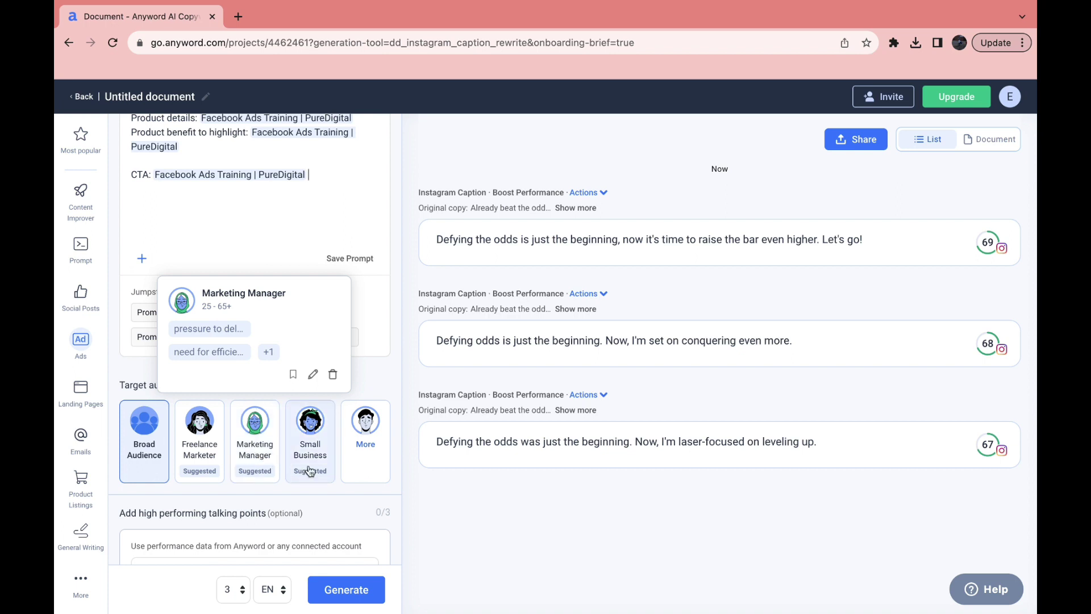
{"action": "mouse_move", "coordinate": [310, 438]}
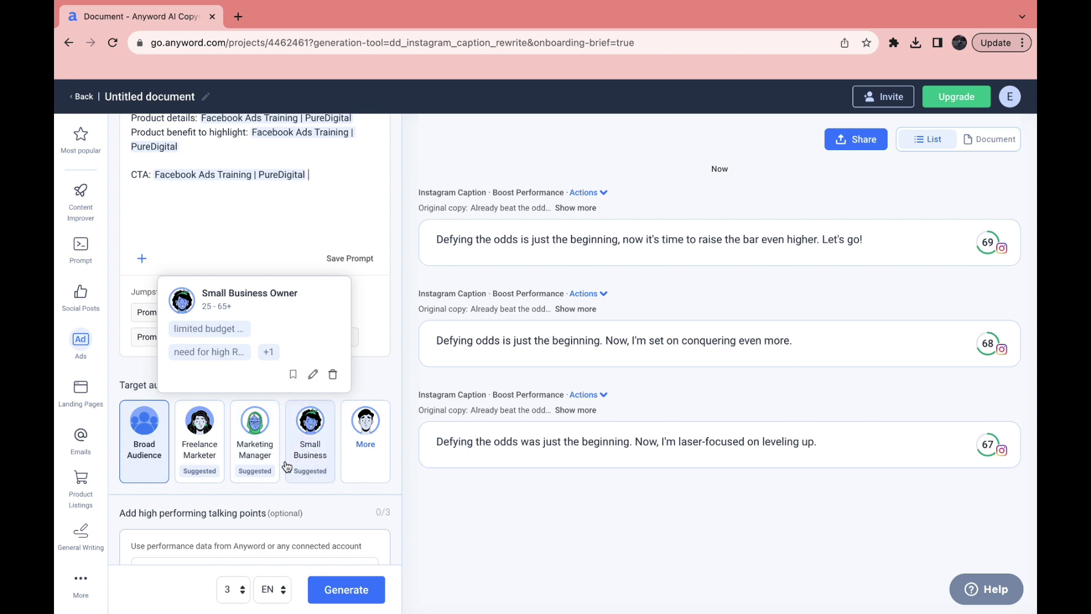
{"action": "left_click", "coordinate": [304, 452]}
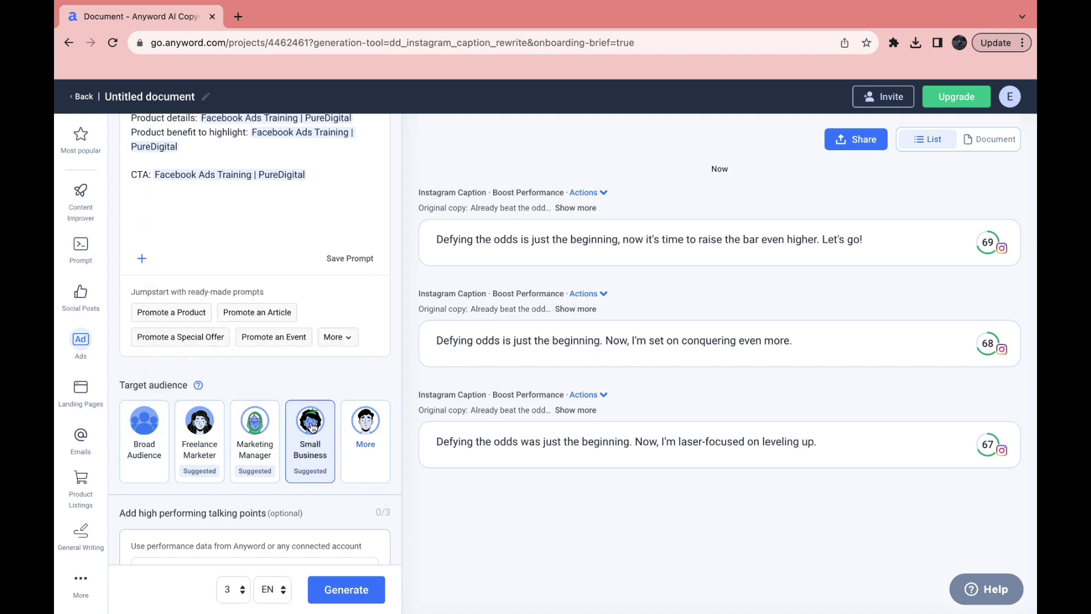
Keep Anyword's suggested talking points and add 'learn it yourself'.
{"action": "scroll", "coordinate": [332, 533], "scroll_direction": "down", "scroll_amount": 2}
{"action": "scroll", "coordinate": [333, 533], "scroll_direction": "down", "scroll_amount": 2}
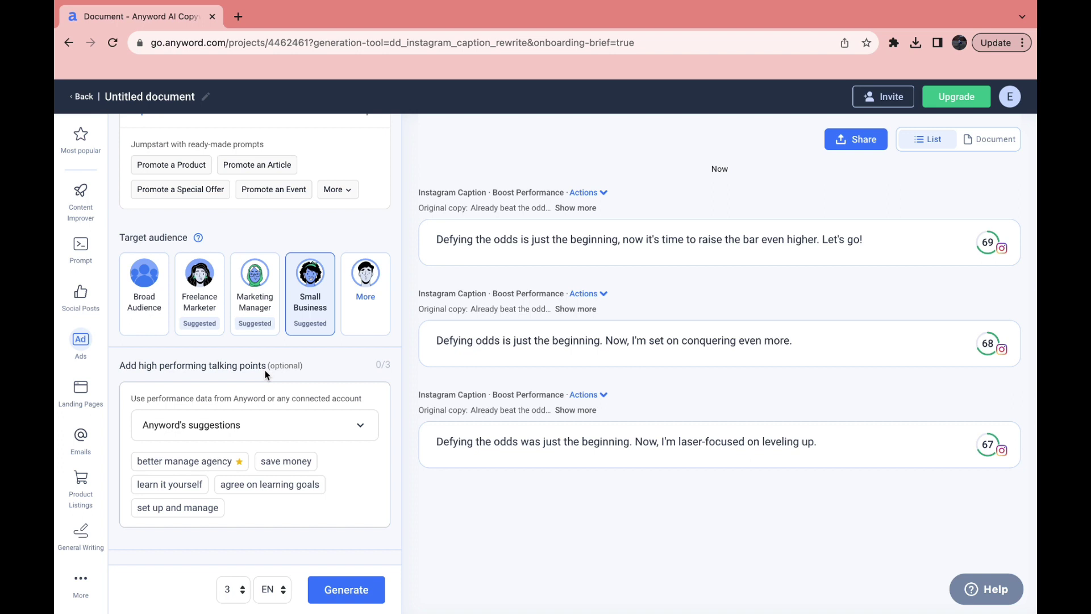
{"action": "scroll", "coordinate": [242, 380], "scroll_direction": "down", "scroll_amount": 2}
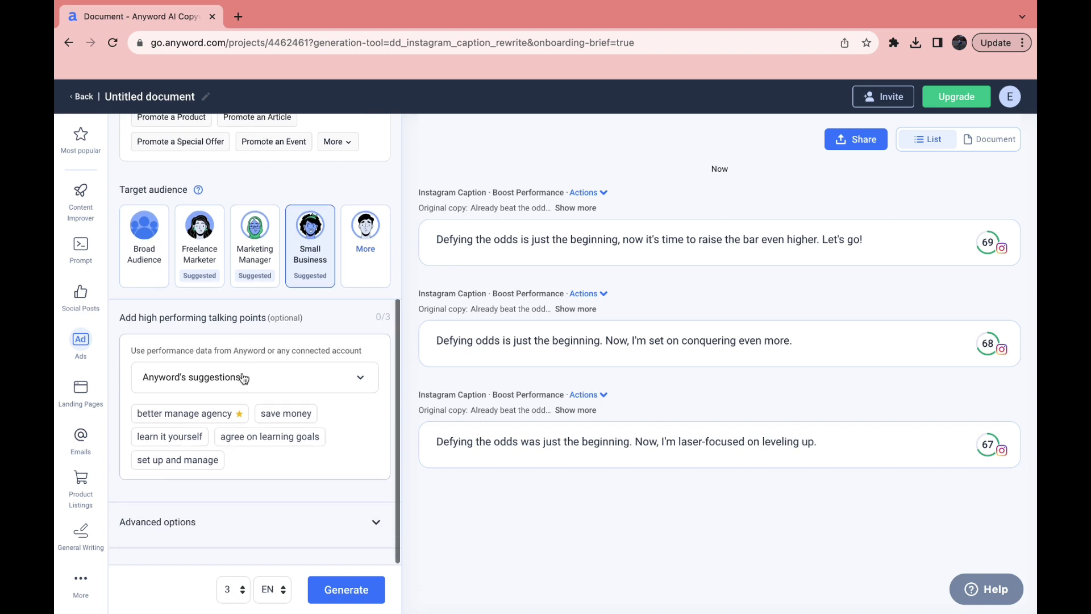
{"action": "left_click", "coordinate": [175, 378]}
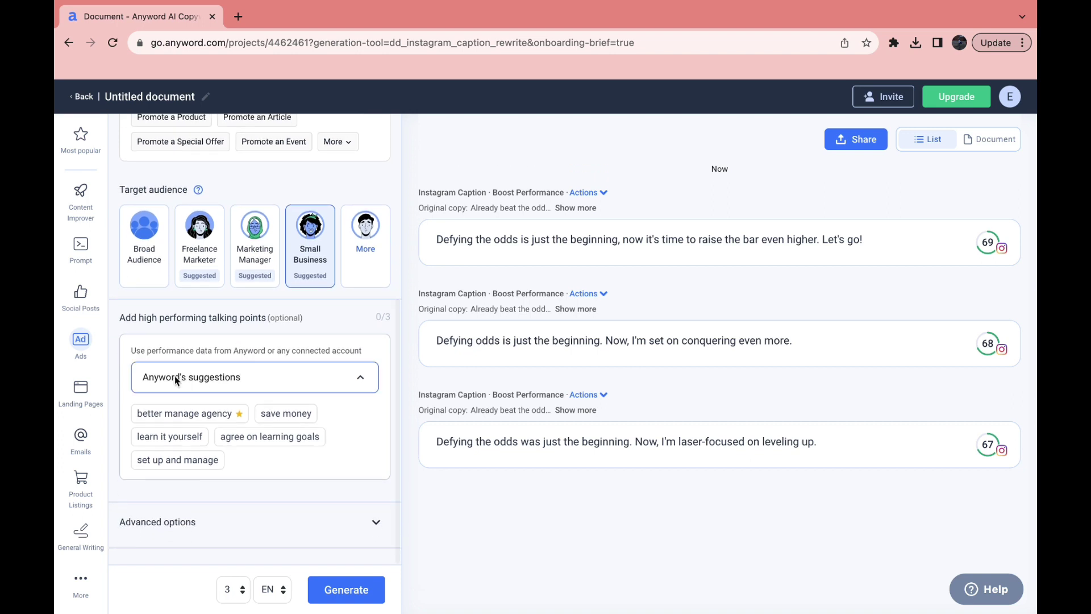
{"action": "left_click", "coordinate": [214, 378]}
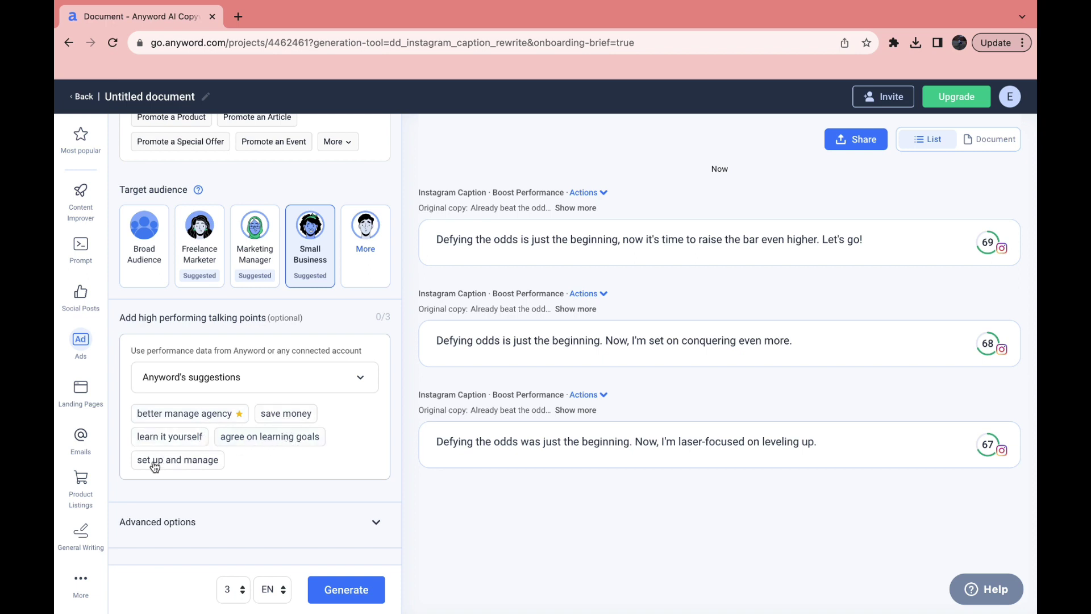
{"action": "left_click", "coordinate": [170, 436]}
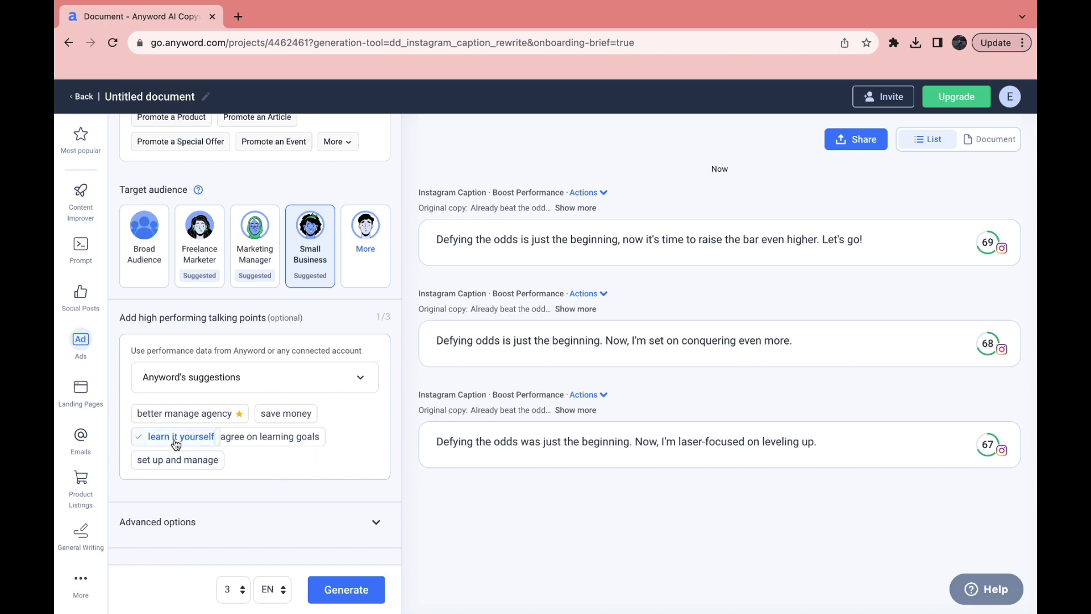
Reveal the advanced options and keep the Engaging tone of voice.
{"action": "left_click", "coordinate": [376, 521]}
{"action": "scroll", "coordinate": [278, 482], "scroll_direction": "down", "scroll_amount": 2}
{"action": "scroll", "coordinate": [218, 431], "scroll_direction": "down", "scroll_amount": 2}
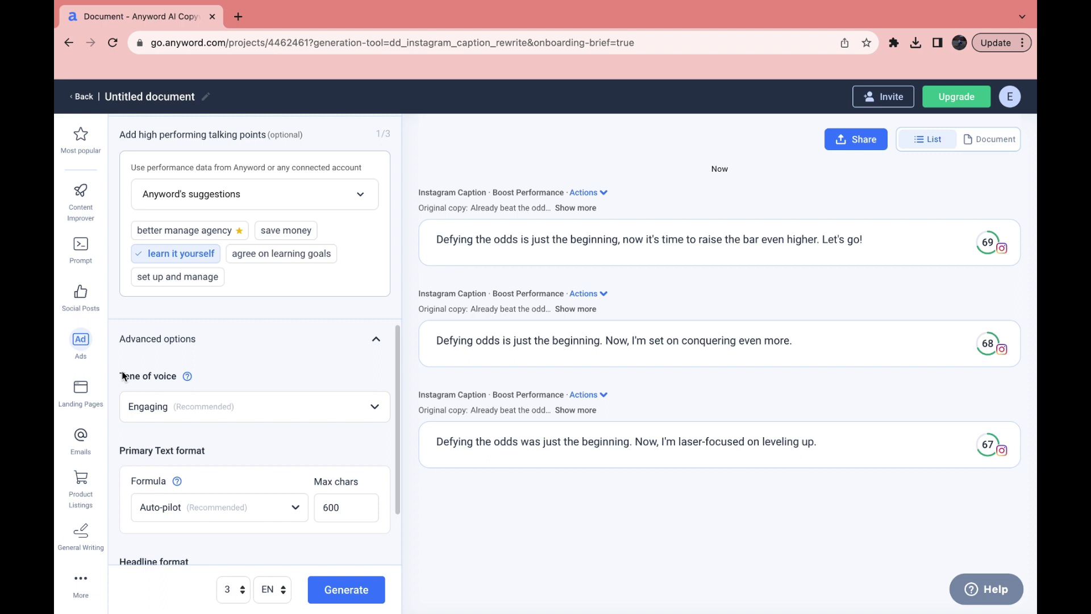
{"action": "left_click", "coordinate": [176, 414]}
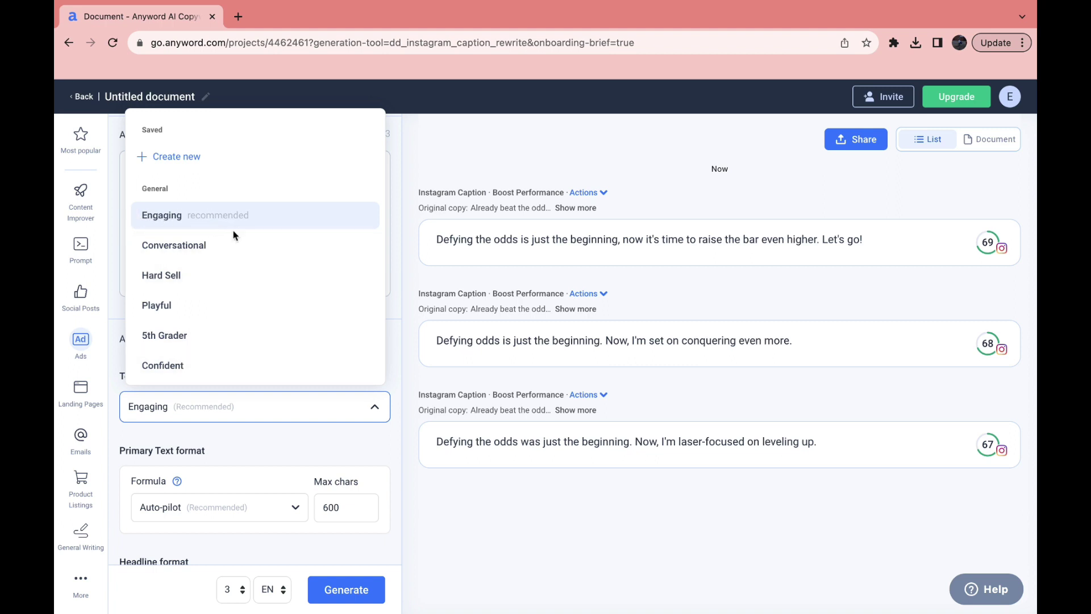
{"action": "left_click", "coordinate": [267, 435]}
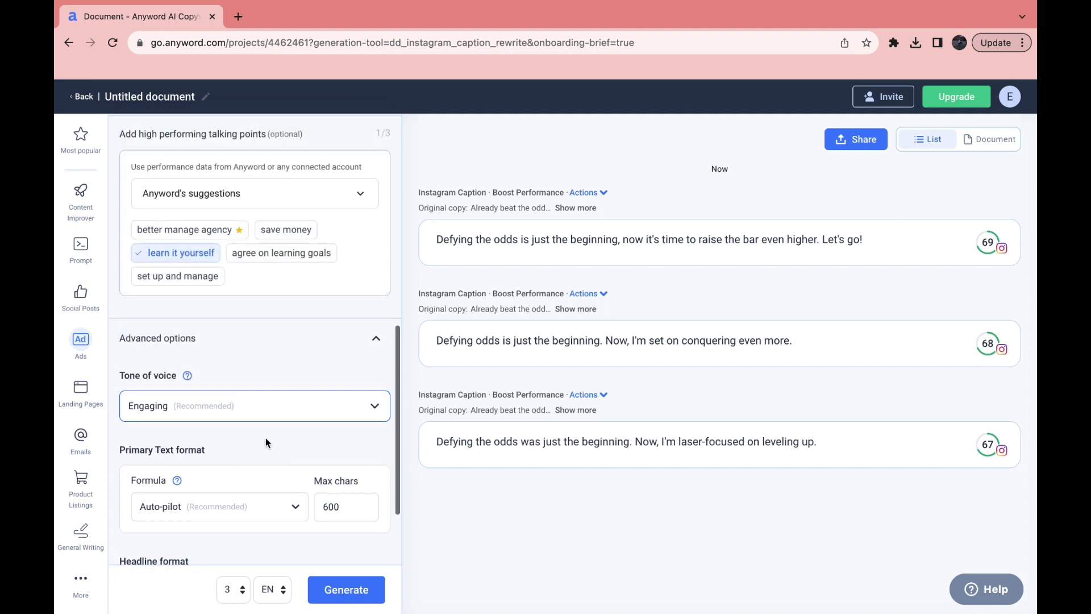
Use the PAS formula for primary text with a 450-character limit.
{"action": "scroll", "coordinate": [267, 441], "scroll_direction": "down", "scroll_amount": 1}
{"action": "scroll", "coordinate": [240, 442], "scroll_direction": "down", "scroll_amount": 1}
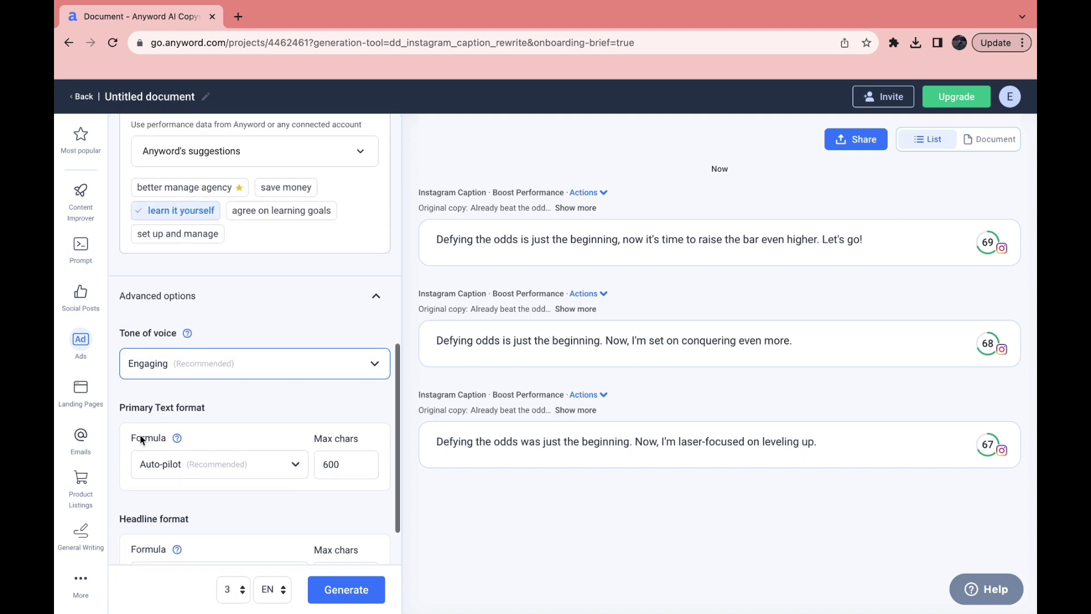
{"action": "left_click", "coordinate": [164, 477]}
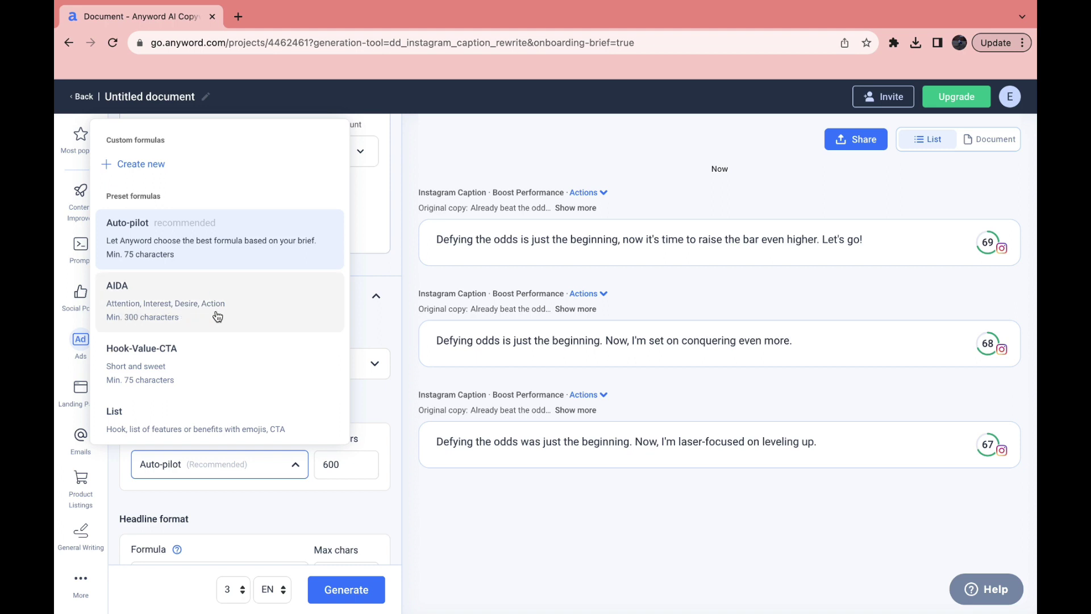
{"action": "scroll", "coordinate": [215, 315], "scroll_direction": "down", "scroll_amount": 1}
{"action": "scroll", "coordinate": [204, 336], "scroll_direction": "down", "scroll_amount": 1}
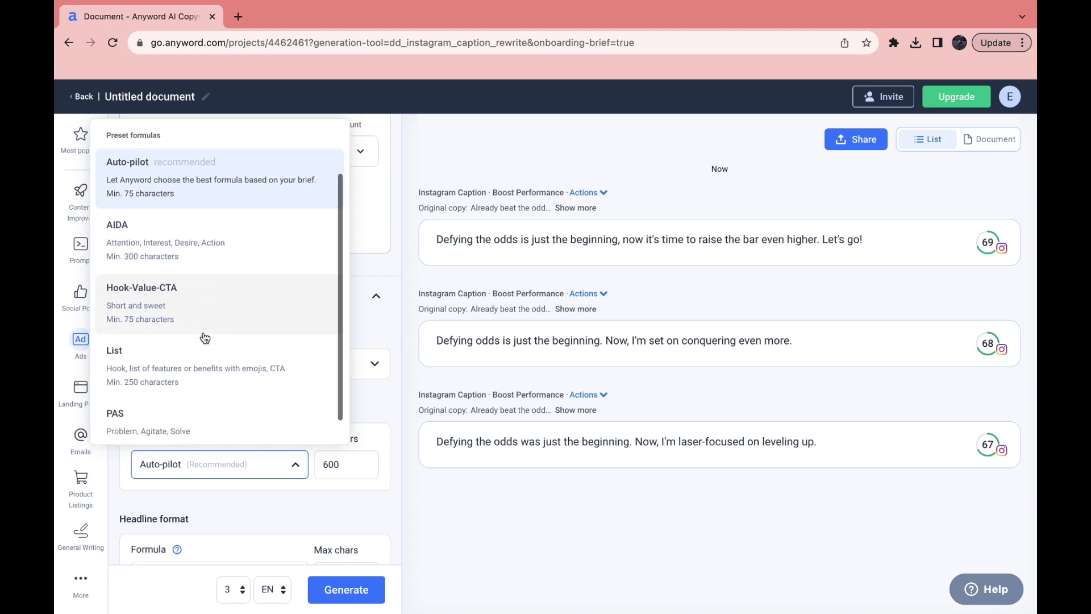
{"action": "scroll", "coordinate": [181, 381], "scroll_direction": "down", "scroll_amount": 1}
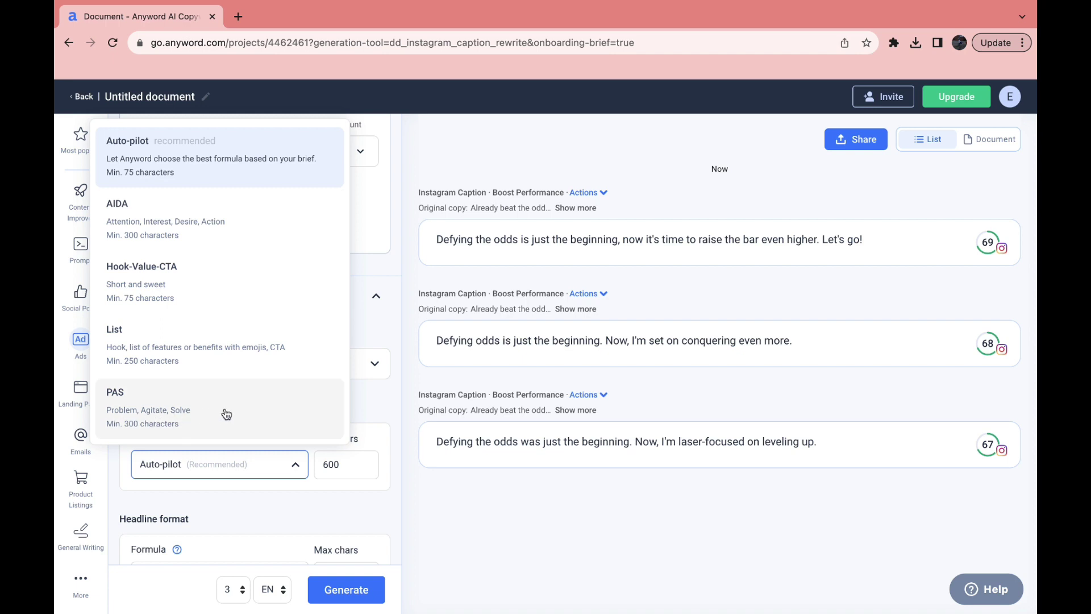
{"action": "left_click", "coordinate": [185, 418]}
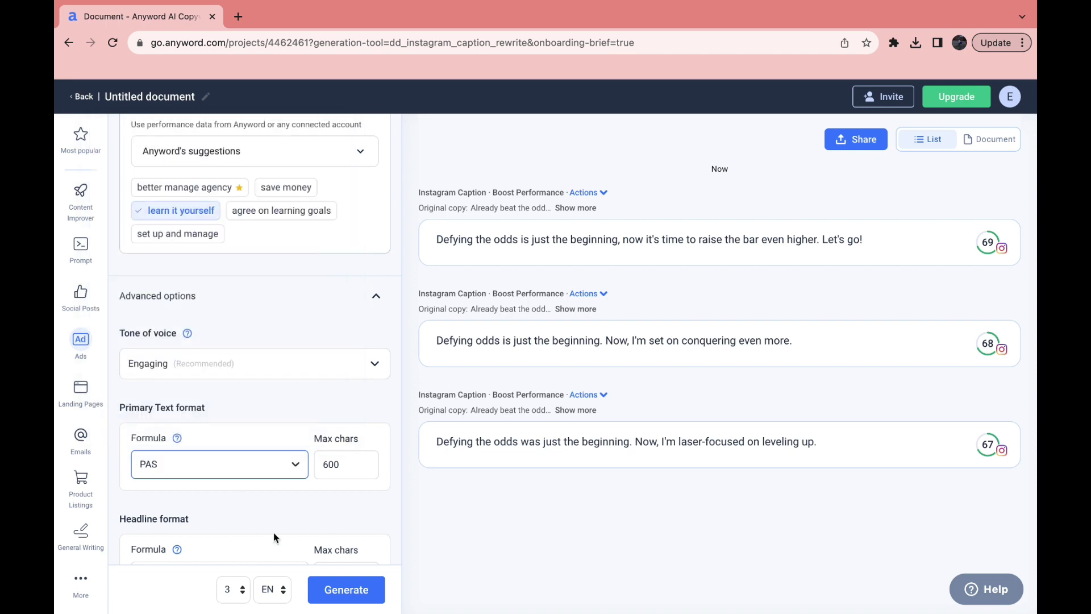
{"action": "double_click", "coordinate": [345, 465]}
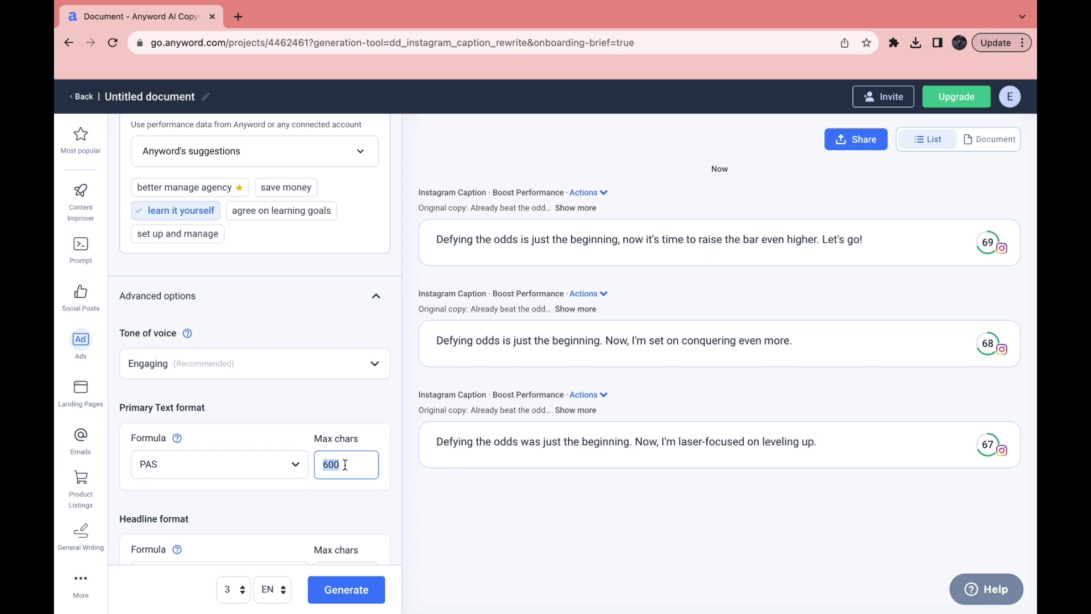
{"action": "type", "text": "450"}
{"action": "left_click", "coordinate": [301, 509]}
Use the Pain formula for the headline with a 50-character limit.
{"action": "scroll", "coordinate": [289, 502], "scroll_direction": "down", "scroll_amount": 1}
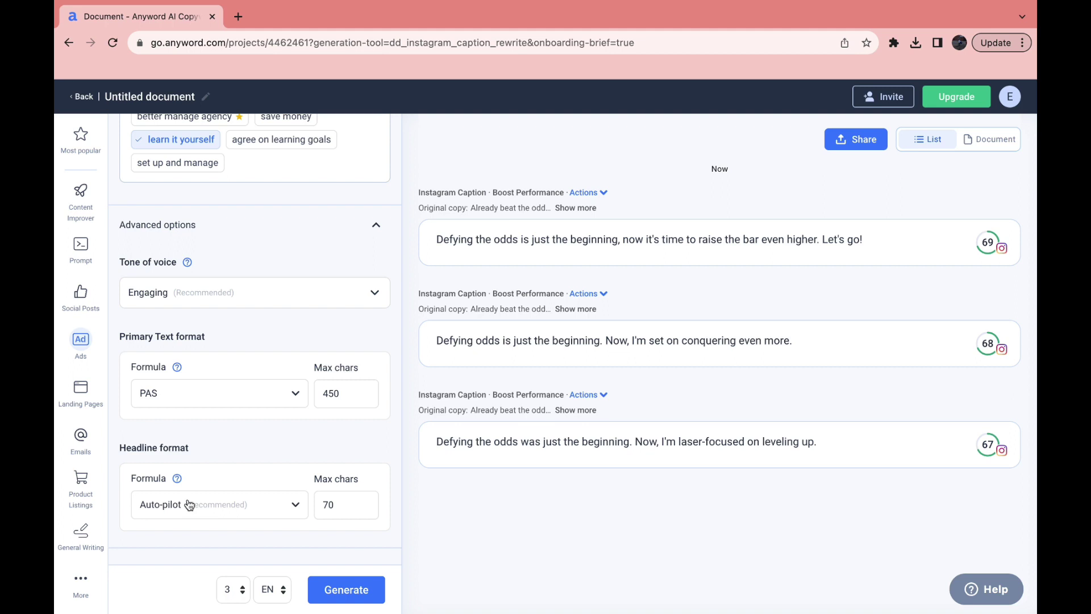
{"action": "left_click", "coordinate": [151, 503]}
{"action": "scroll", "coordinate": [176, 334], "scroll_direction": "down", "scroll_amount": 2}
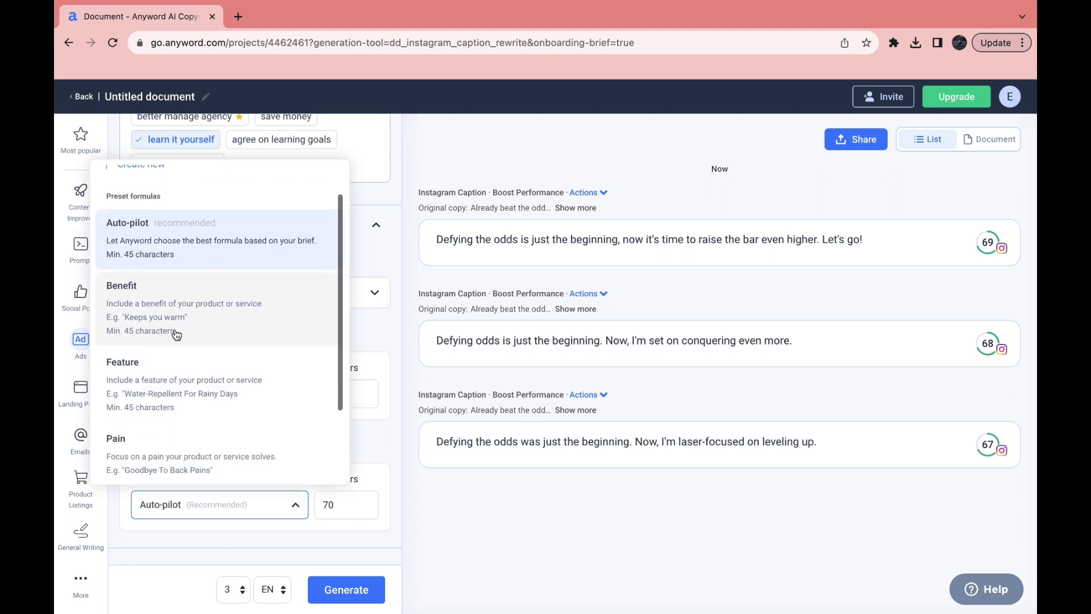
{"action": "scroll", "coordinate": [176, 335], "scroll_direction": "down", "scroll_amount": 1}
{"action": "scroll", "coordinate": [175, 375], "scroll_direction": "down", "scroll_amount": 1}
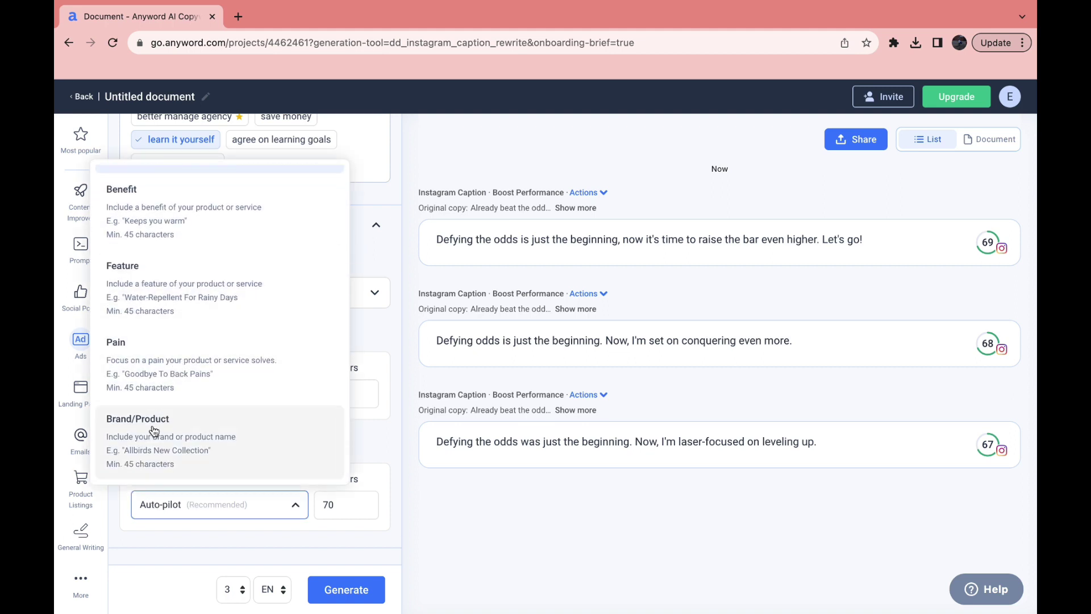
{"action": "left_click", "coordinate": [156, 368]}
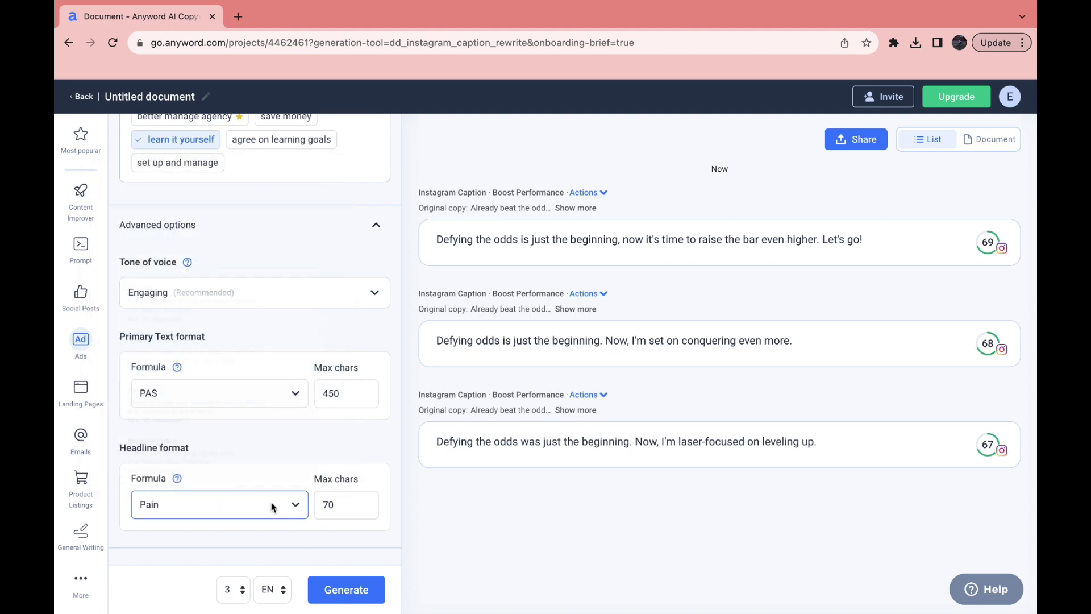
{"action": "left_click", "coordinate": [344, 504]}
{"action": "key", "text": "BackSpace"}
{"action": "key", "text": "BackSpace"}
{"action": "type", "text": "5"}
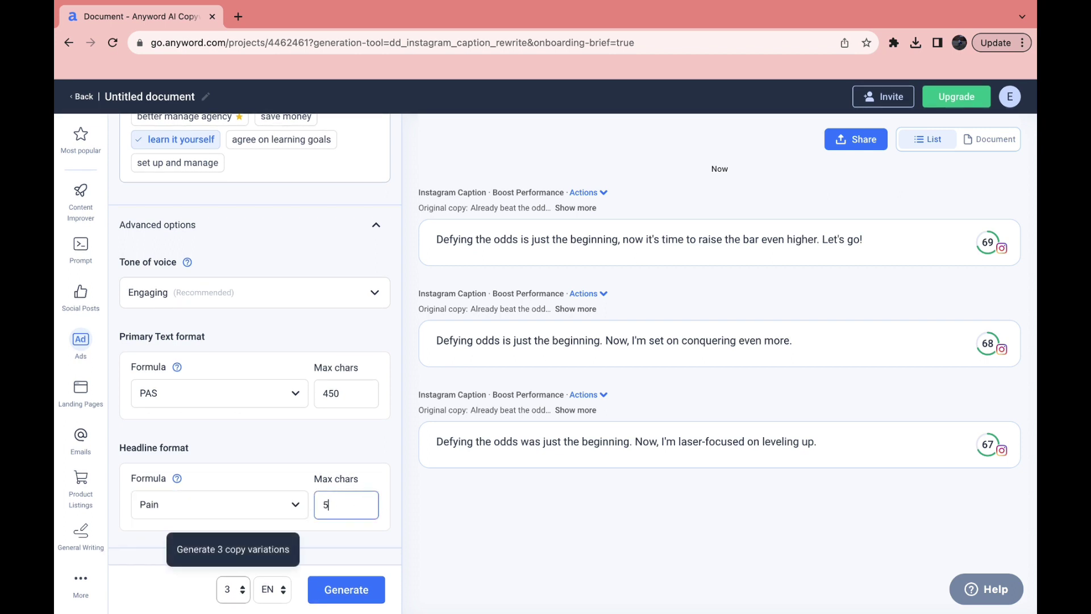
{"action": "left_click", "coordinate": [303, 450]}
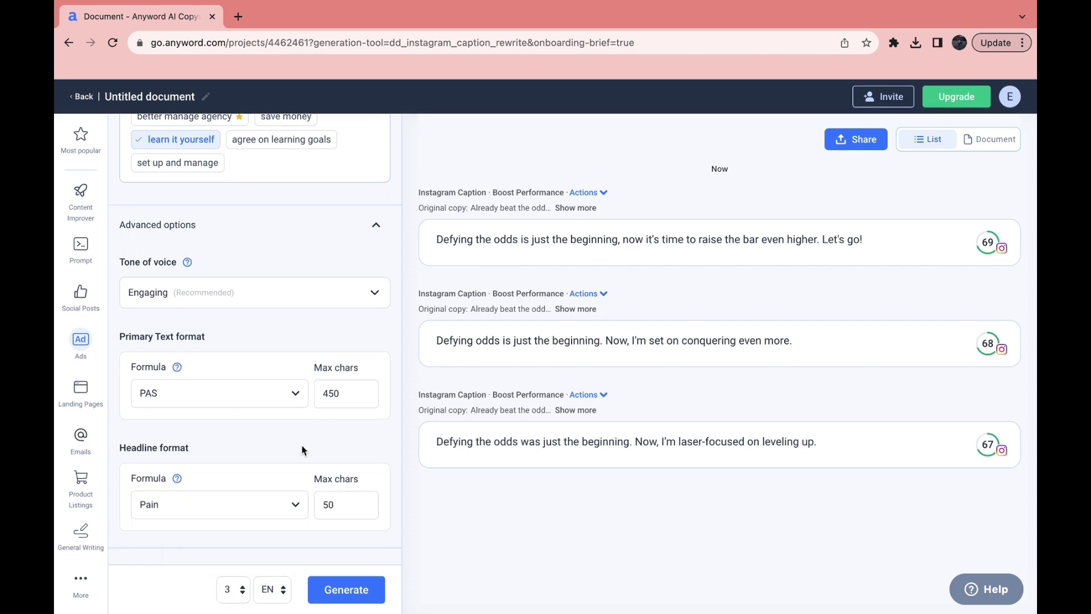
Generate the 'Tired of Ad Agency Fees?' Facebook ad, then go back to the dashboard.
{"action": "left_click", "coordinate": [344, 596]}
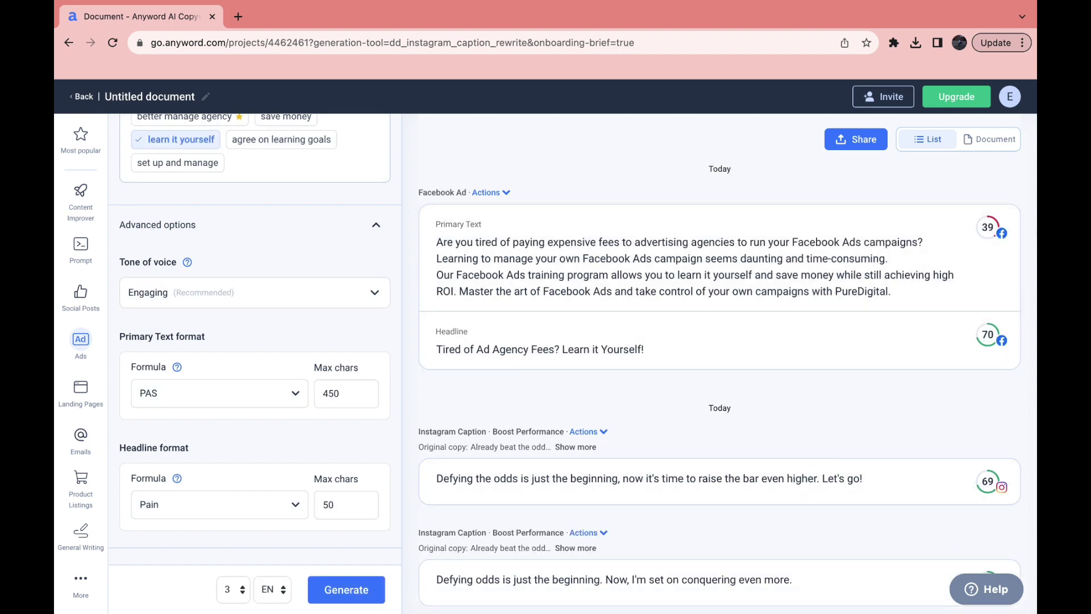
{"action": "mouse_move", "coordinate": [987, 228]}
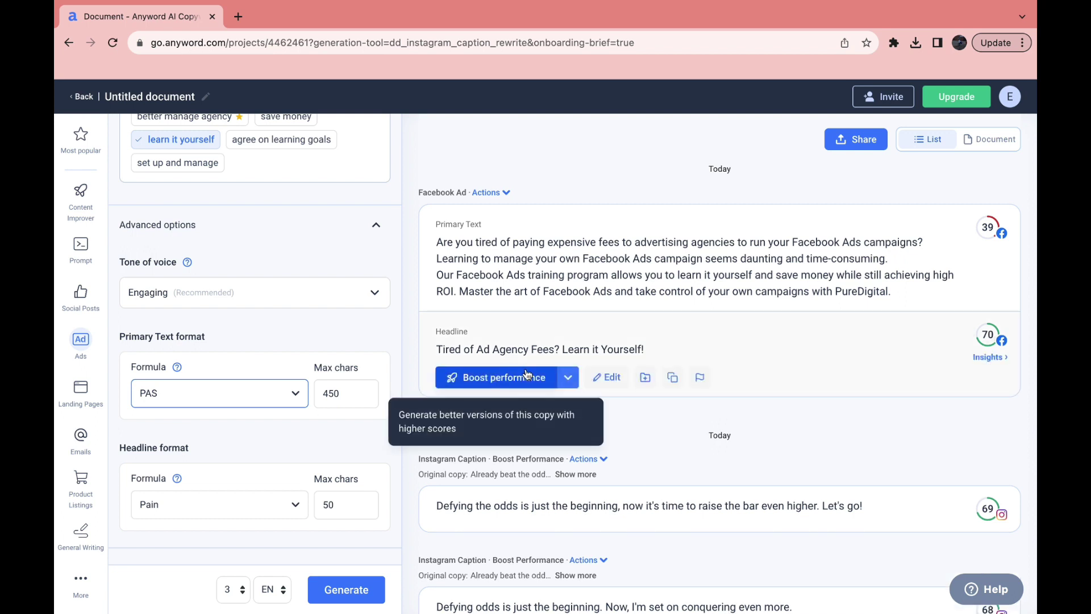
{"action": "mouse_move", "coordinate": [880, 291]}
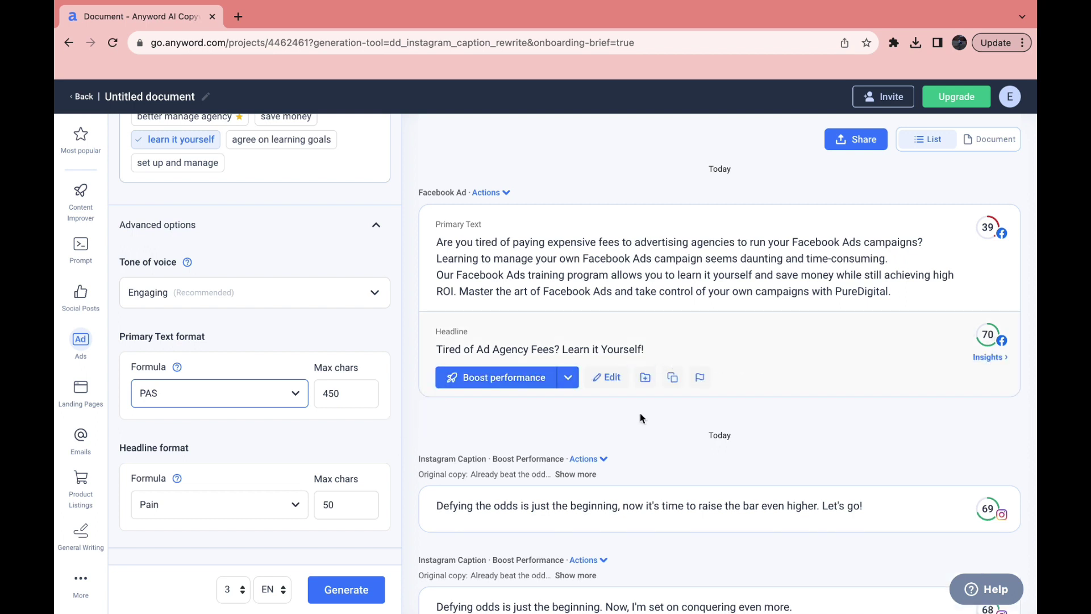
{"action": "mouse_move", "coordinate": [695, 266]}
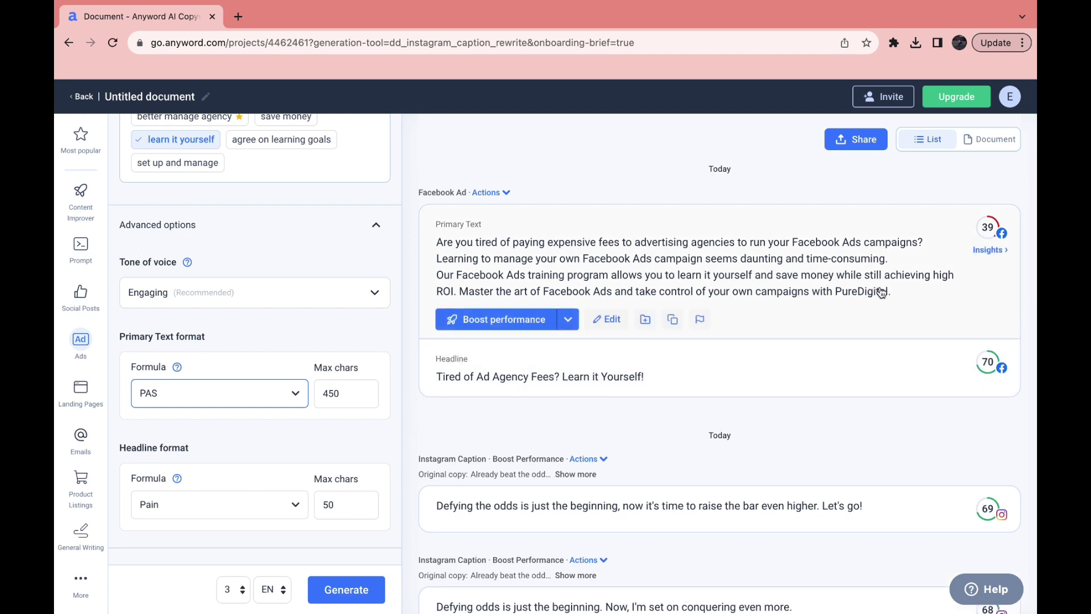
{"action": "left_click_drag", "start_coordinate": [909, 293], "coordinate": [409, 245]}
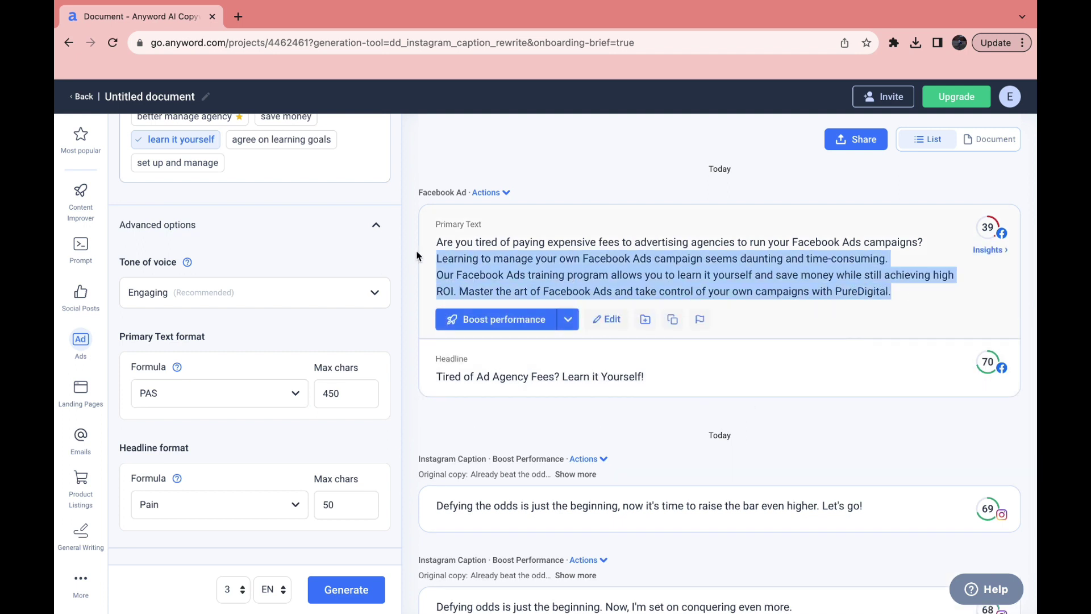
{"action": "left_click", "coordinate": [590, 160]}
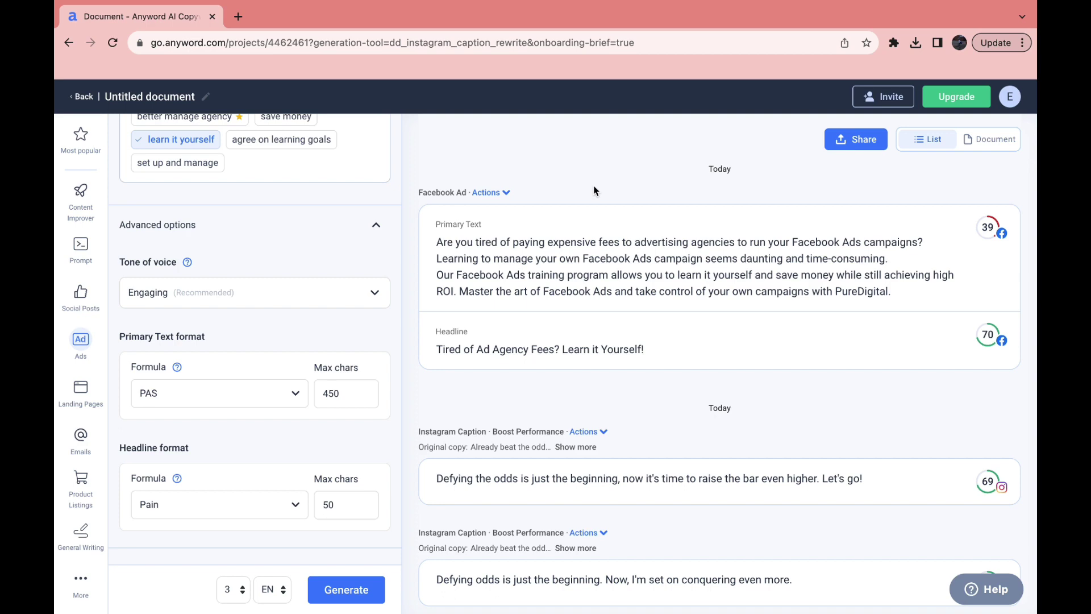
{"action": "key", "text": "alt+Left"}
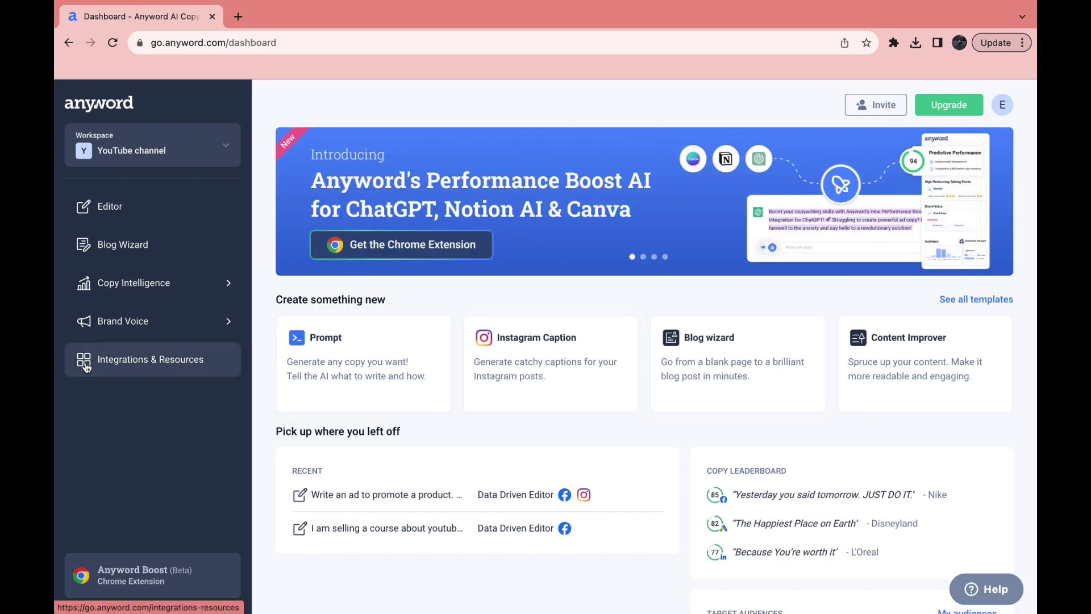
Go to Integrations & Resources and connect Meta Ads, opening the Facebook authorization tab.
{"action": "left_click", "coordinate": [134, 369]}
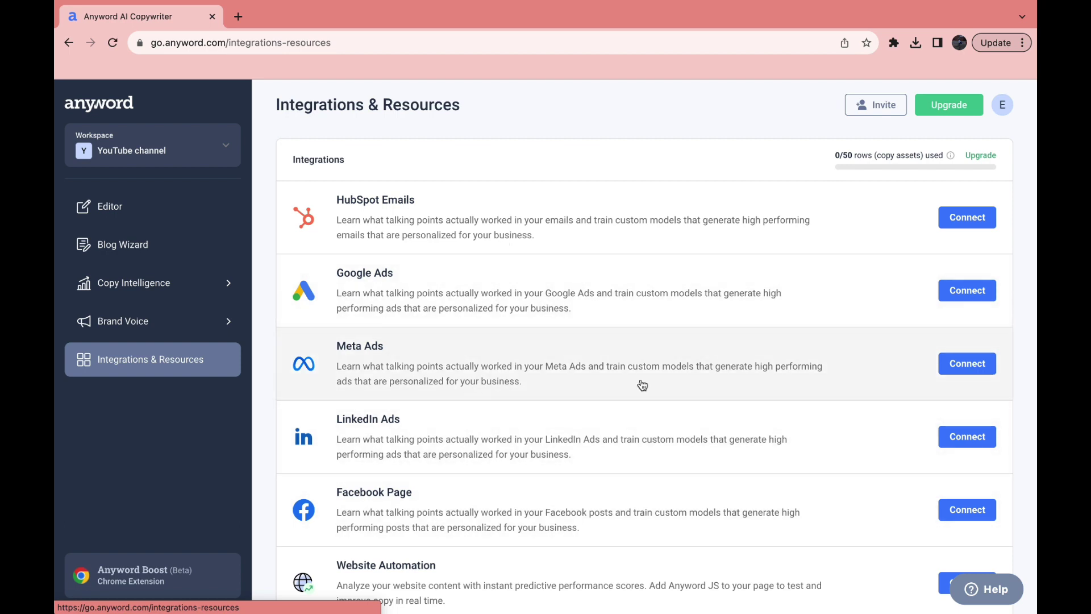
{"action": "left_click", "coordinate": [949, 365]}
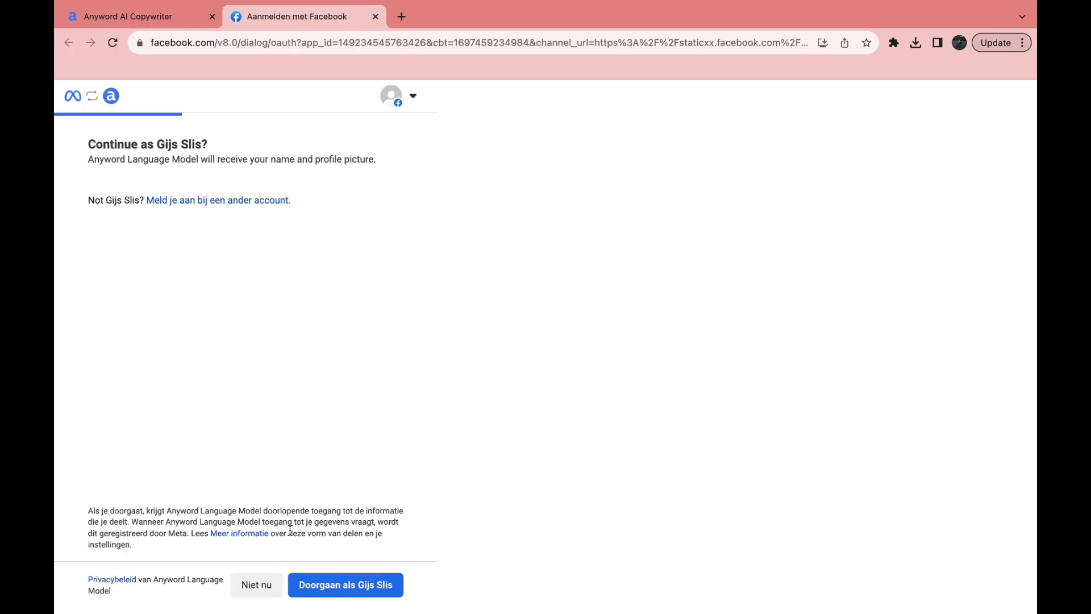
Continue as the current Facebook account, share only the How To Stuff page, and save.
{"action": "left_click", "coordinate": [338, 585]}
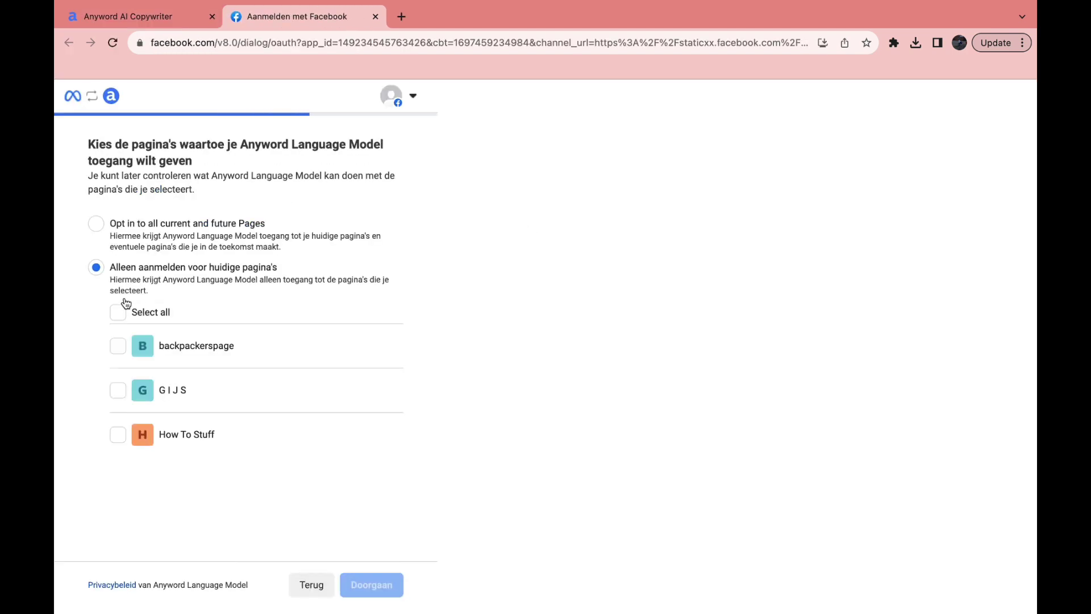
{"action": "left_click", "coordinate": [118, 434]}
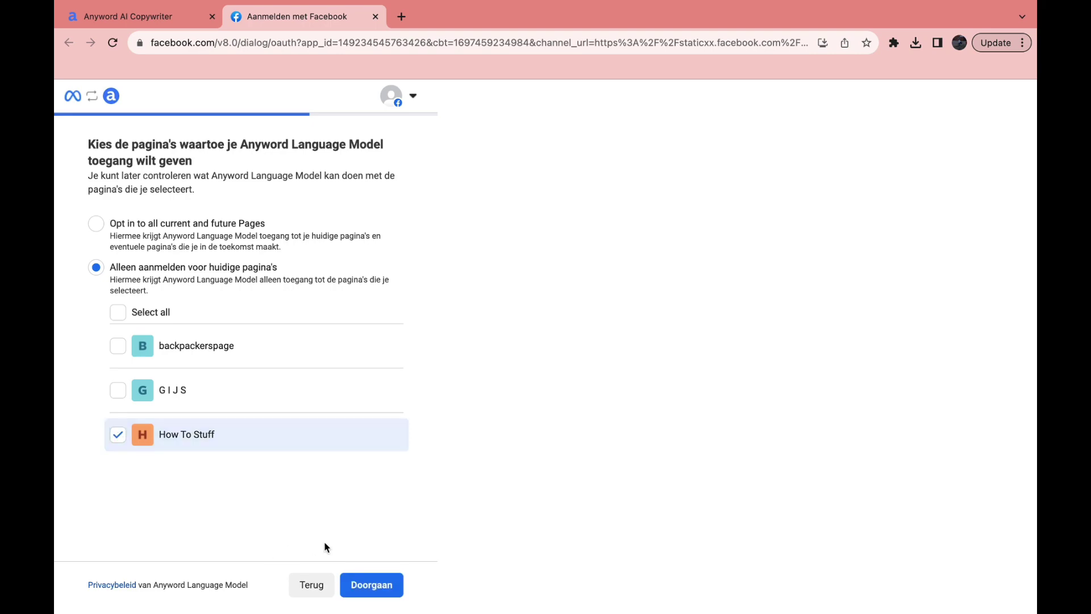
{"action": "left_click", "coordinate": [352, 583]}
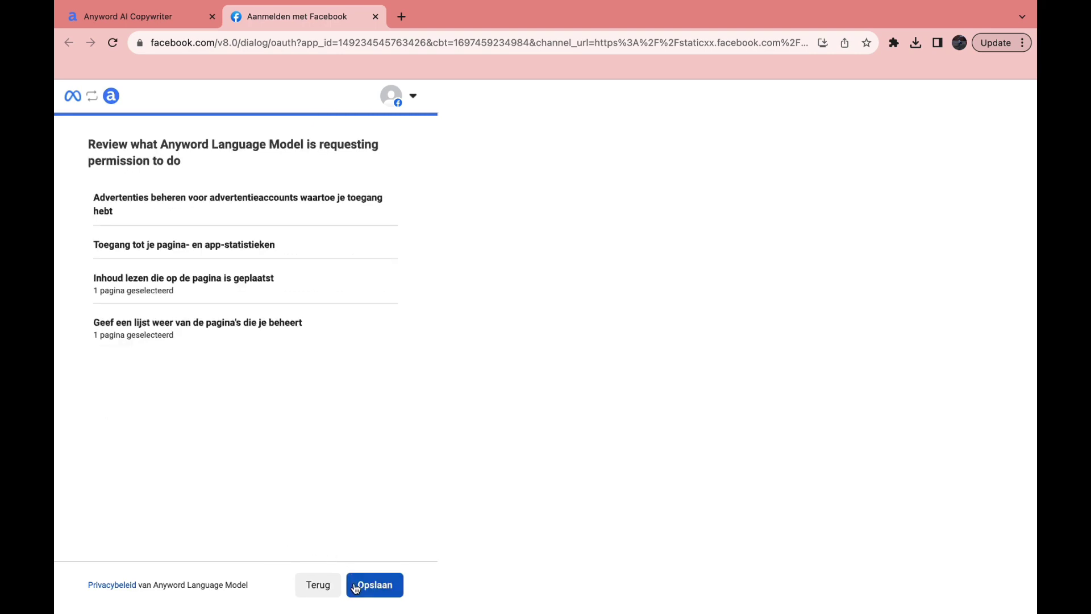
{"action": "left_click", "coordinate": [355, 587]}
Close the finished Facebook window and confirm connecting the Meta Ads account.
{"action": "left_click", "coordinate": [382, 590]}
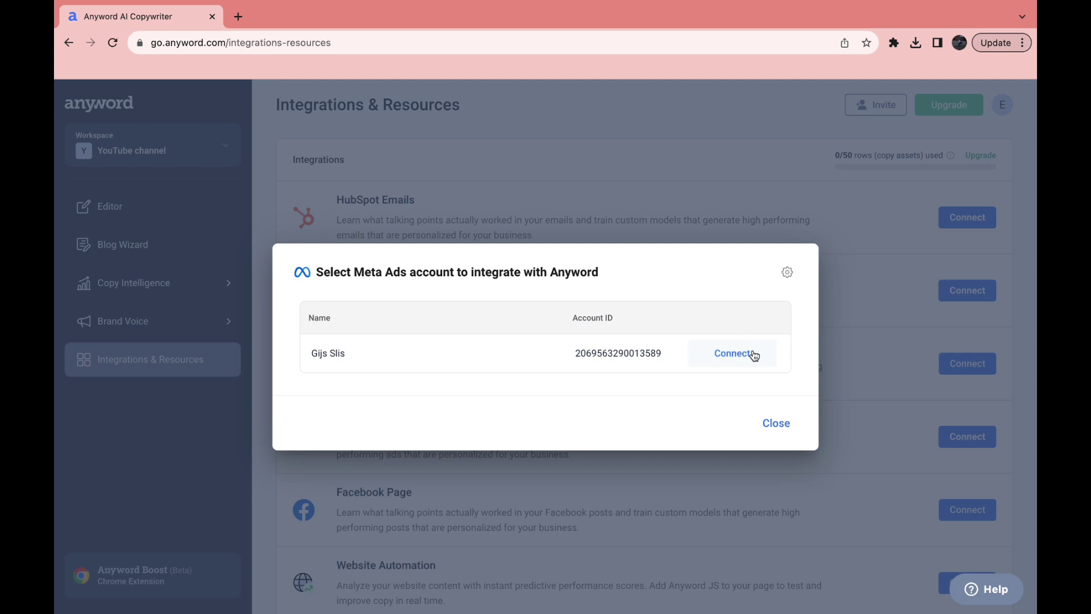
{"action": "left_click", "coordinate": [732, 355]}
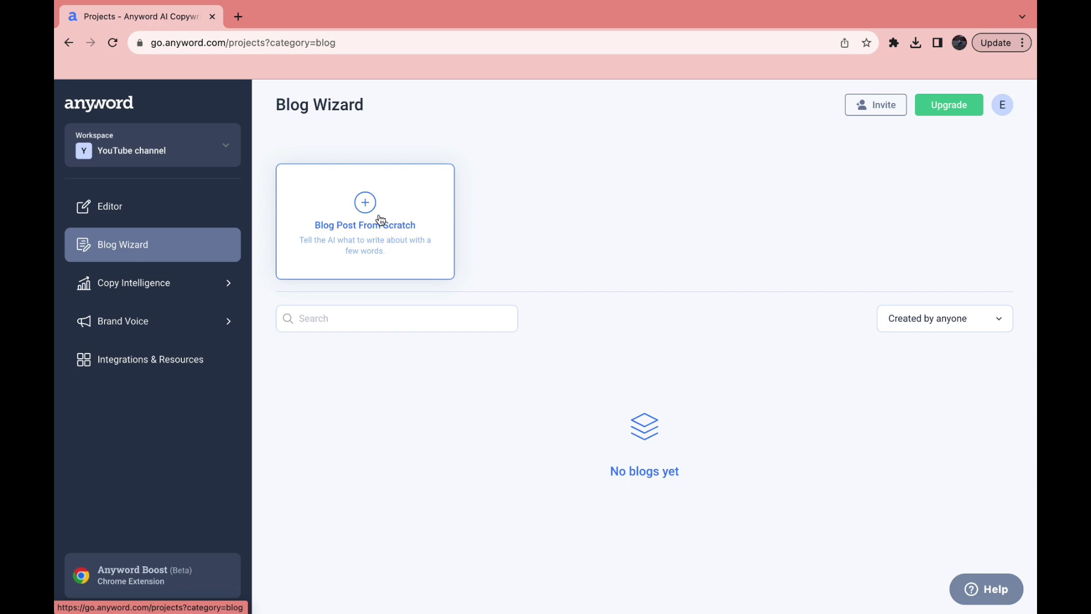
Start a new blog post from scratch and focus its description field.
{"action": "left_click", "coordinate": [373, 202]}
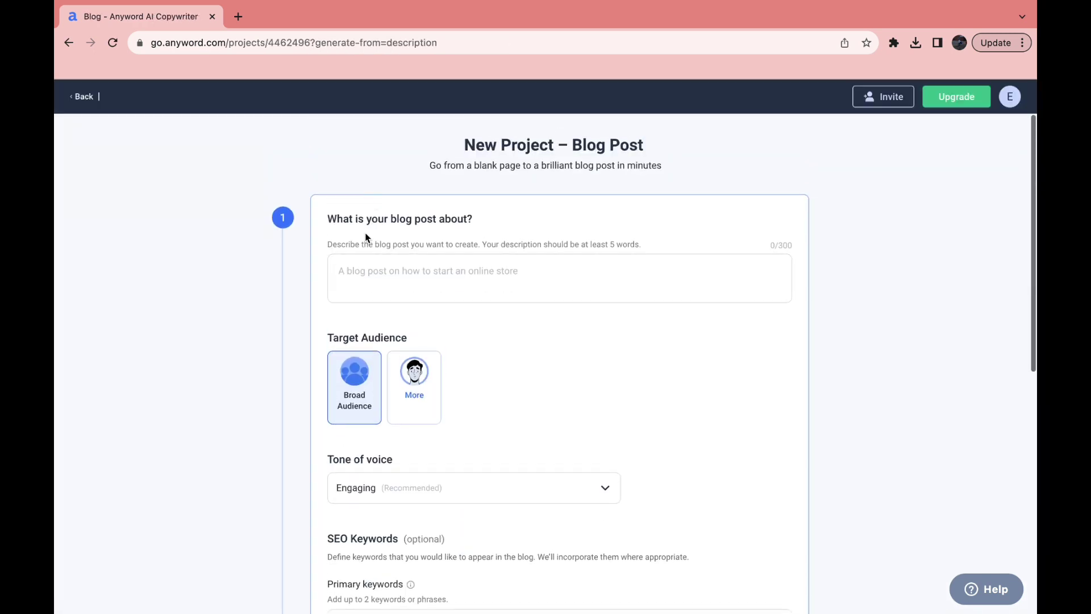
{"action": "left_click_drag", "start_coordinate": [328, 221], "coordinate": [495, 220]}
{"action": "left_click", "coordinate": [398, 268]}
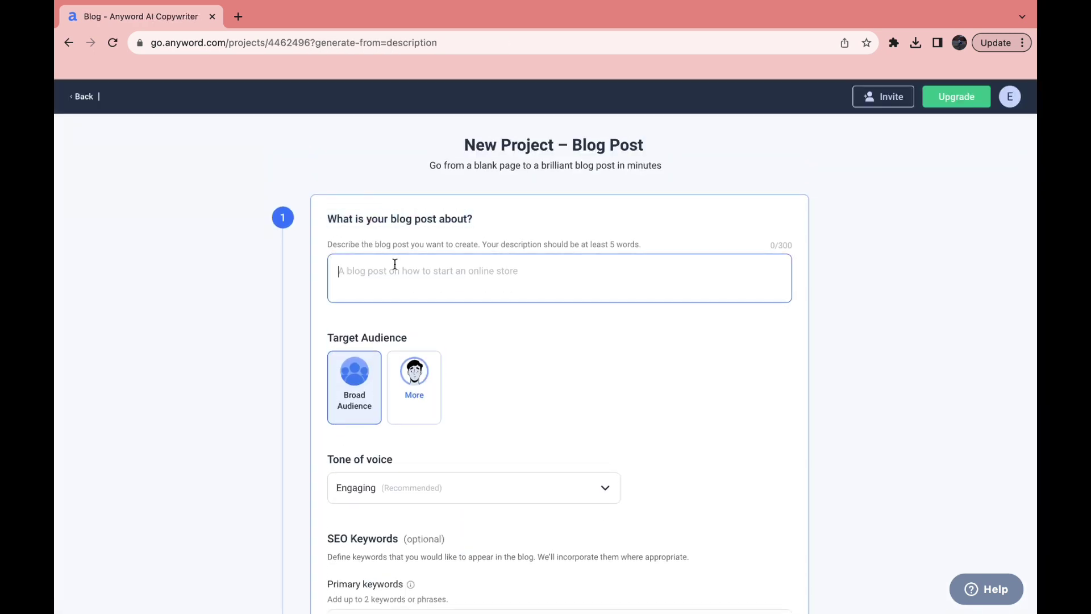
Create a manual 'single males' audience: male, aged 25–45, pain point 'being single'.
{"action": "left_click", "coordinate": [424, 392]}
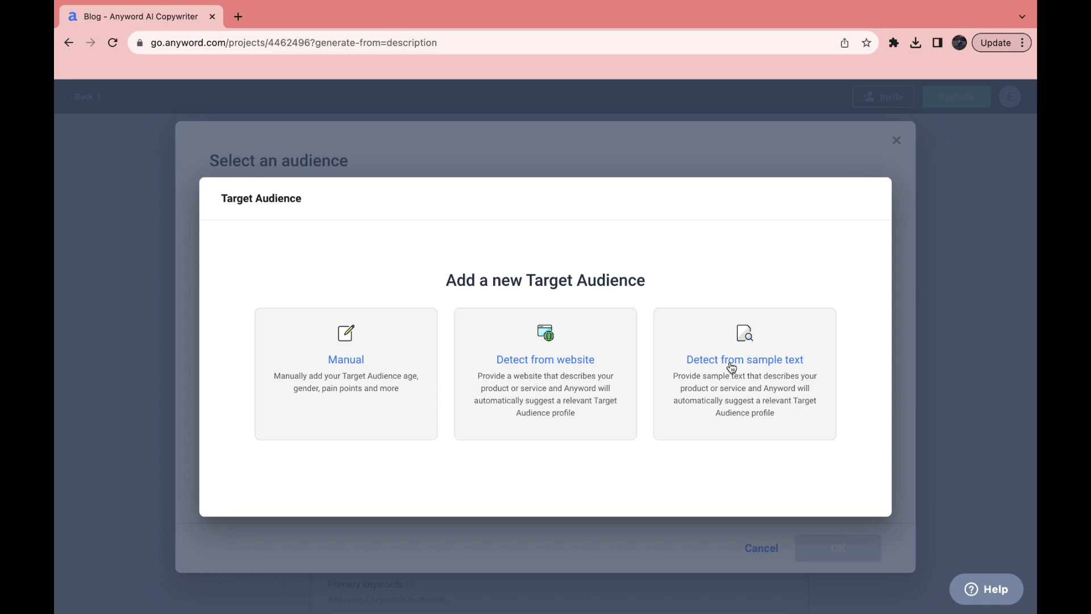
{"action": "left_click", "coordinate": [340, 379]}
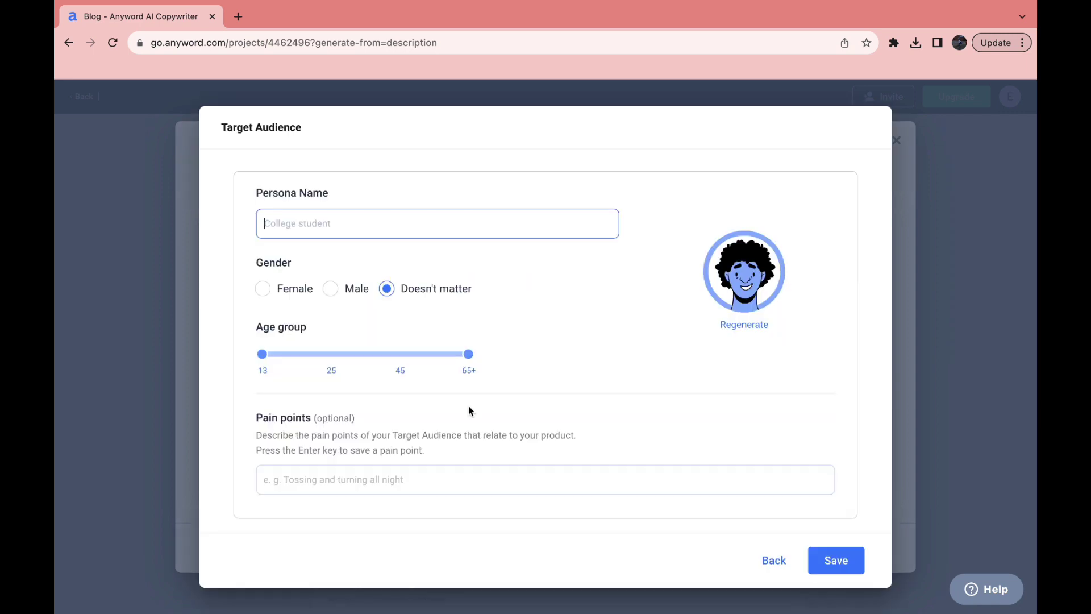
{"action": "left_click", "coordinate": [333, 289]}
{"action": "left_click_drag", "start_coordinate": [265, 356], "coordinate": [318, 370]}
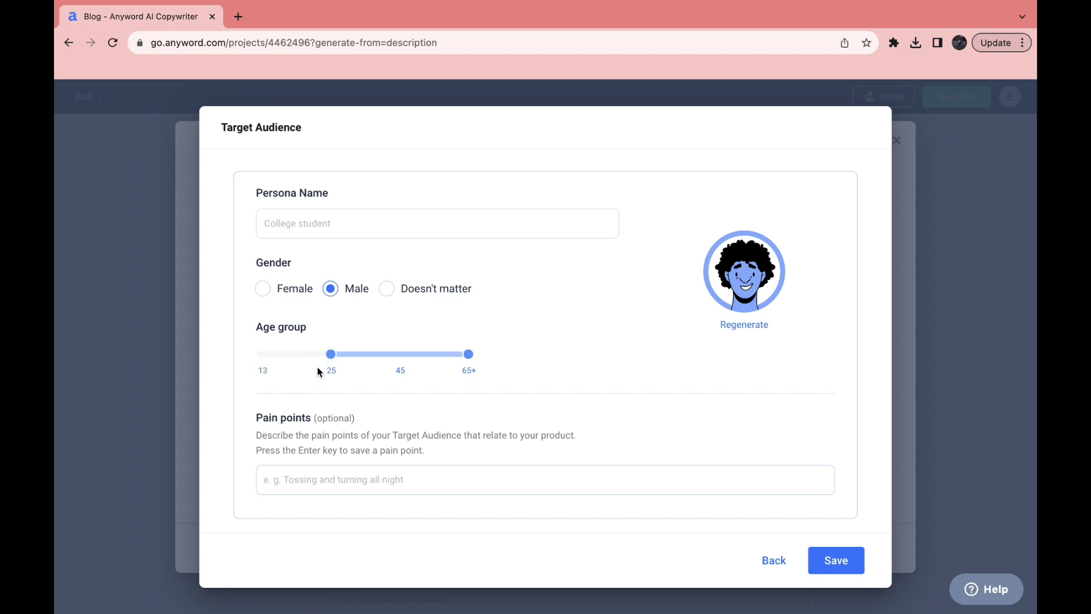
{"action": "left_click_drag", "start_coordinate": [458, 363], "coordinate": [400, 355]}
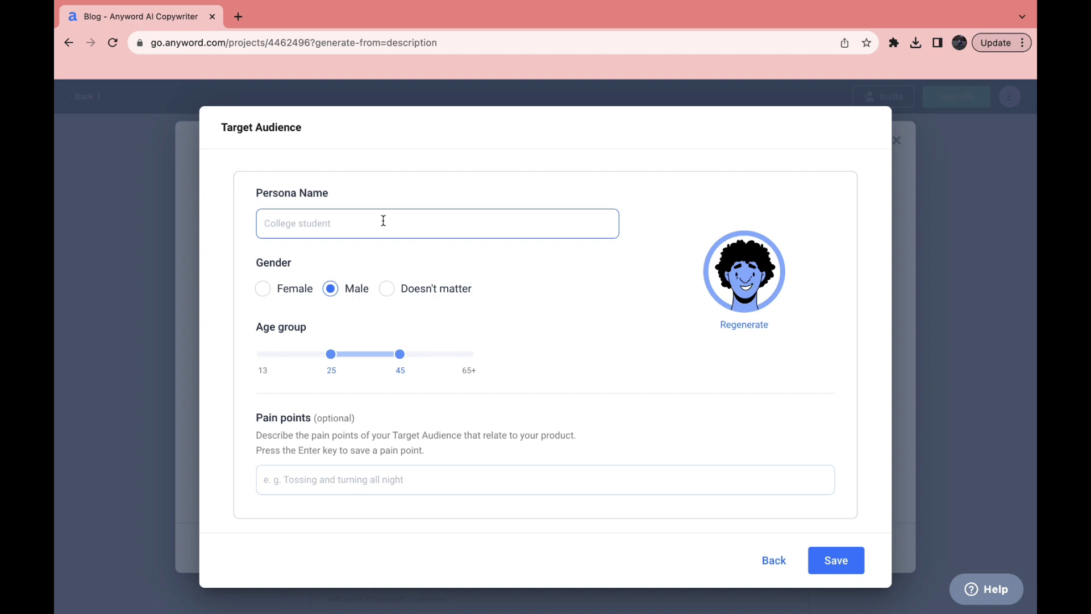
{"action": "type", "text": "song"}
{"action": "left_click", "coordinate": [558, 293]}
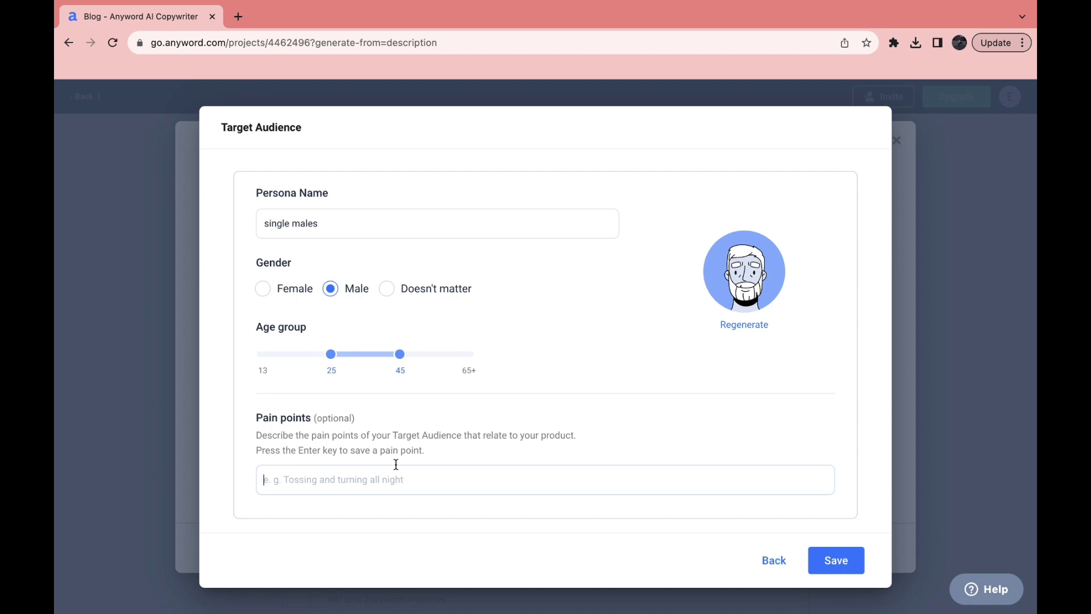
{"action": "type", "text": "being single"}
{"action": "key", "text": "Return"}
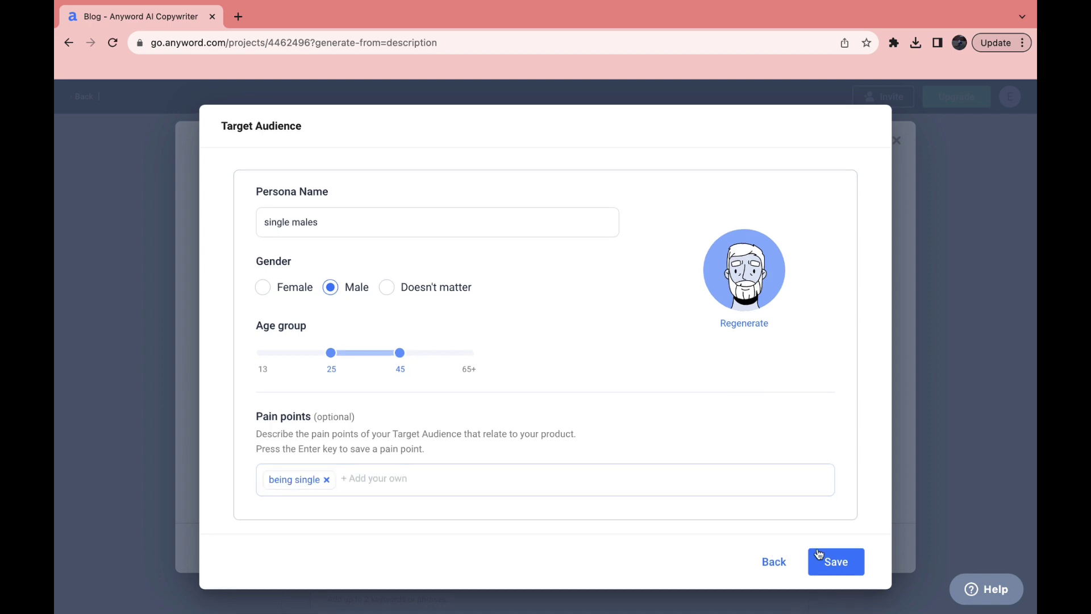
{"action": "left_click", "coordinate": [836, 560]}
{"action": "mouse_move", "coordinate": [315, 258]}
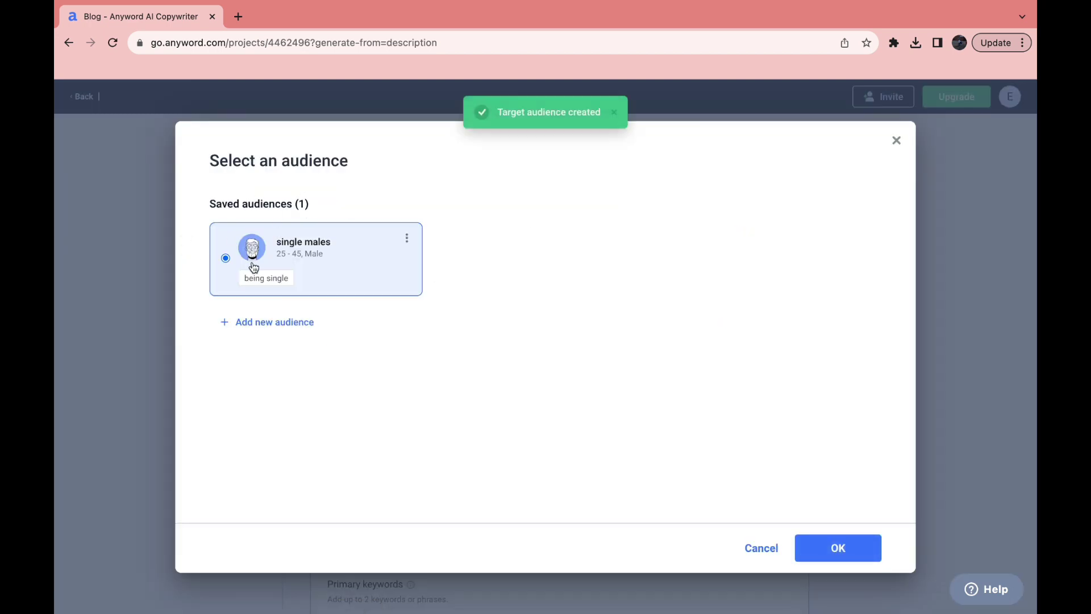
Select the single males audience, write the blog description, and keep an Engaging tone.
{"action": "left_click", "coordinate": [835, 547]}
{"action": "left_click_drag", "start_coordinate": [321, 340], "coordinate": [421, 343]}
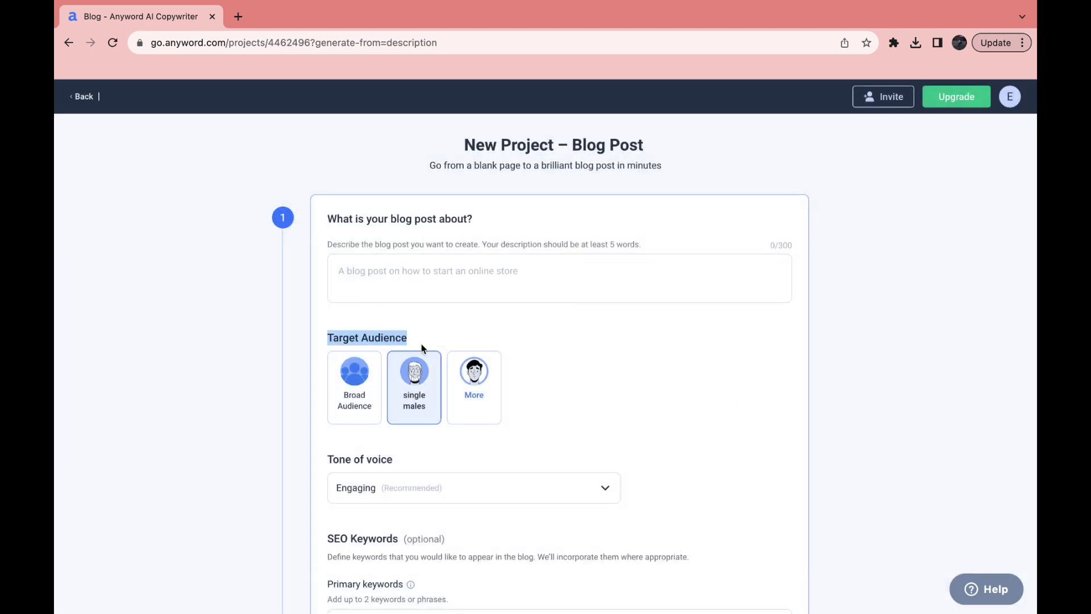
{"action": "left_click", "coordinate": [387, 273]}
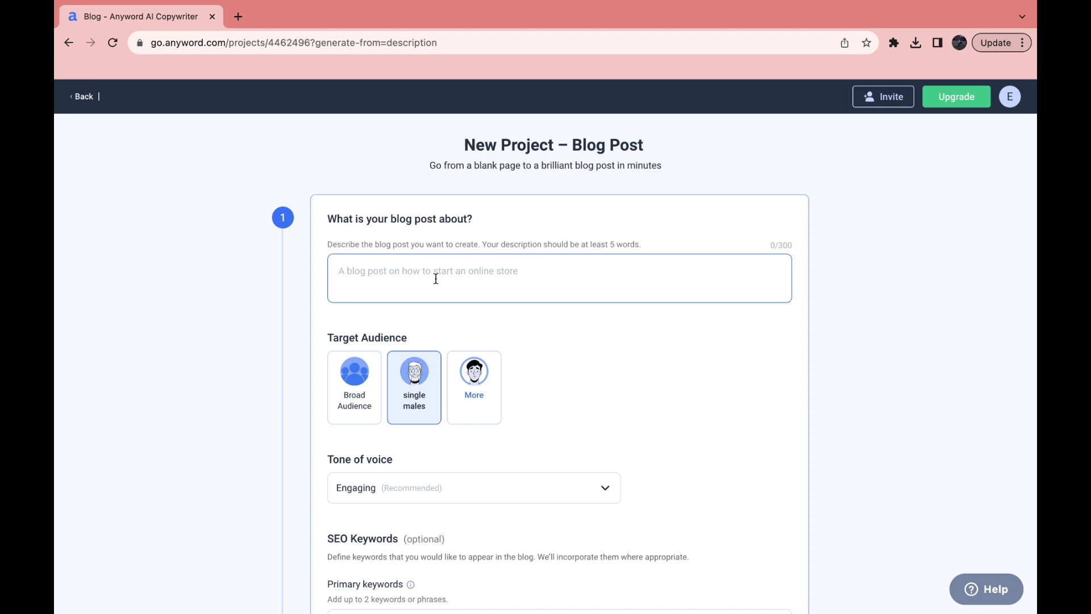
{"action": "type", "text": "how to create a good tind"}
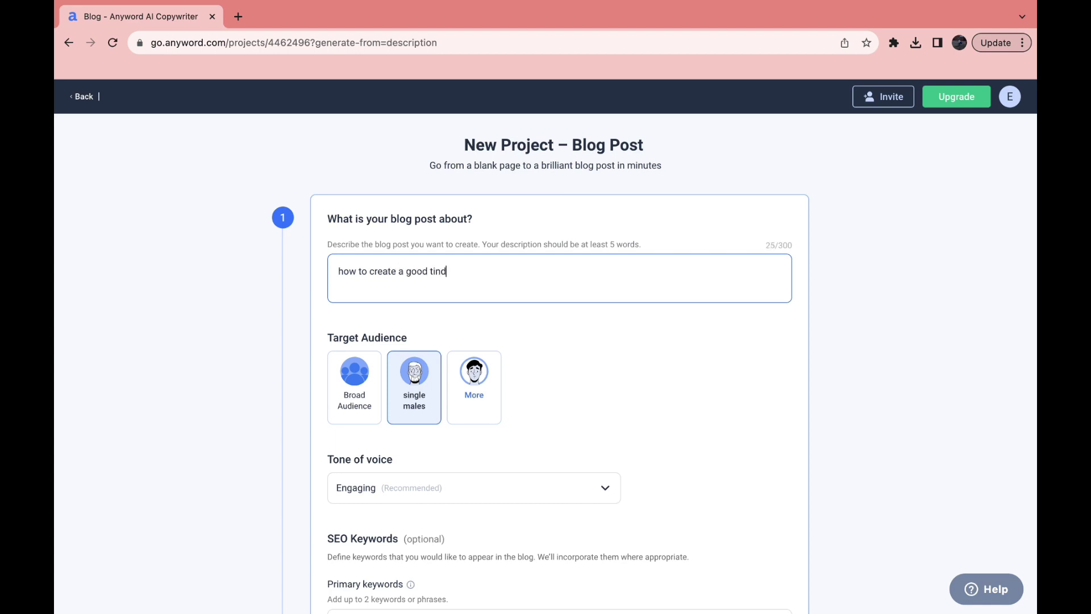
{"action": "type", "text": "er account"}
{"action": "scroll", "coordinate": [295, 365], "scroll_direction": "down", "scroll_amount": 2}
{"action": "left_click", "coordinate": [397, 415]}
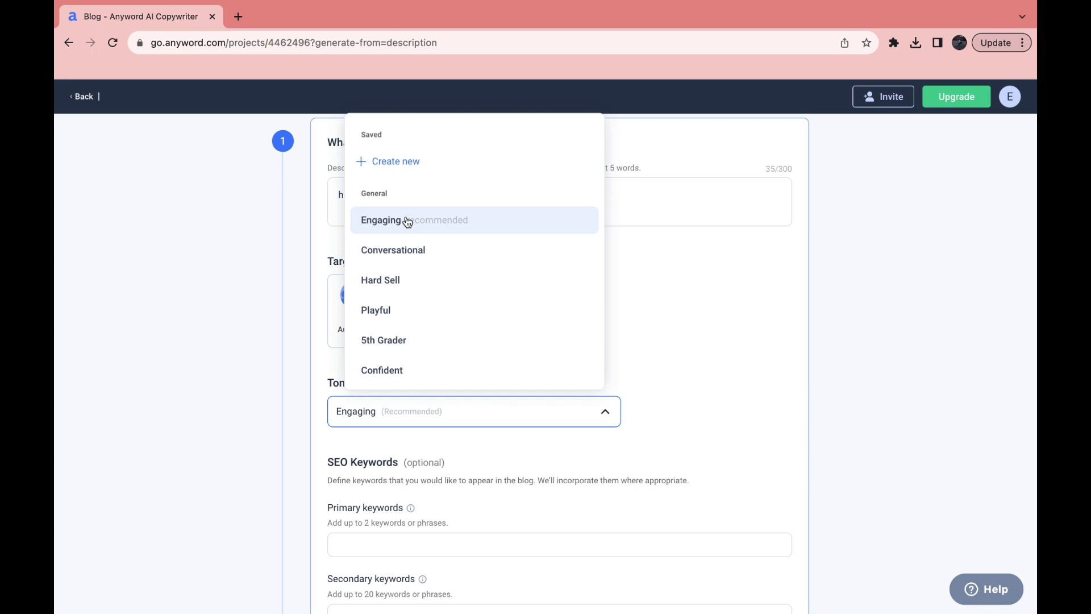
{"action": "left_click", "coordinate": [378, 223]}
Add 'create tinder account' as the primary keyword and submit the brief.
{"action": "scroll", "coordinate": [398, 461], "scroll_direction": "down", "scroll_amount": 3}
{"action": "left_click", "coordinate": [392, 421]}
{"action": "type", "text": "create tinder account"}
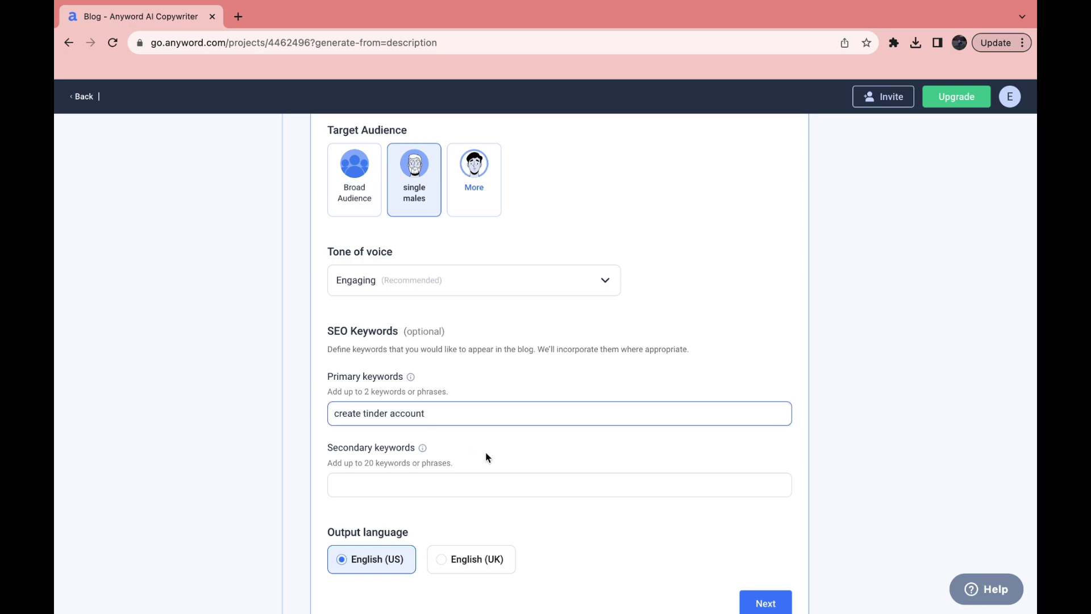
{"action": "key", "text": "Return"}
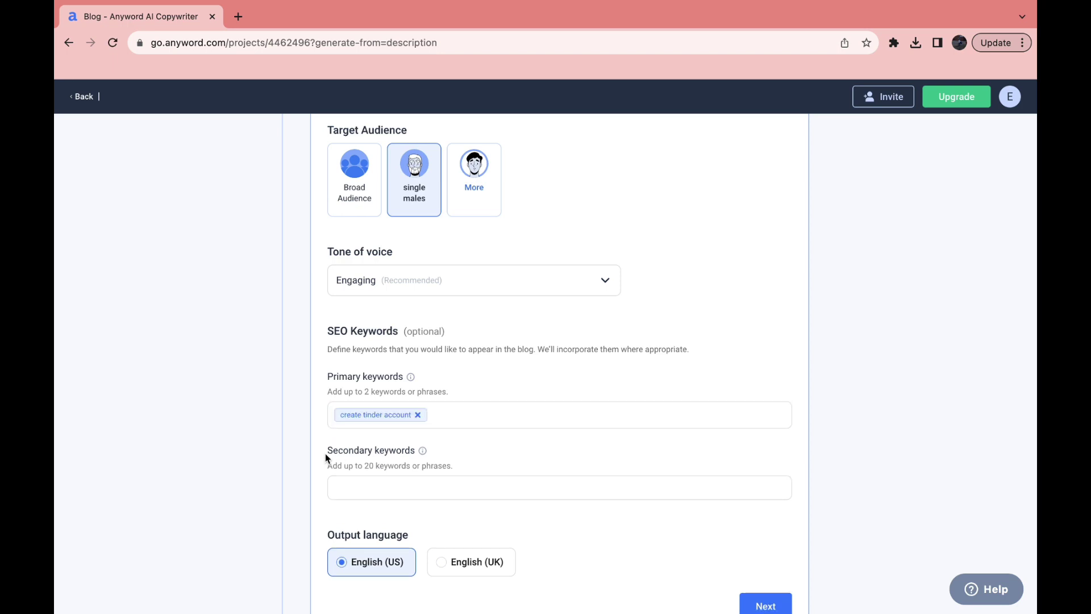
{"action": "left_click_drag", "start_coordinate": [326, 458], "coordinate": [419, 453]}
{"action": "left_click", "coordinate": [507, 460]}
{"action": "scroll", "coordinate": [507, 460], "scroll_direction": "down", "scroll_amount": 3}
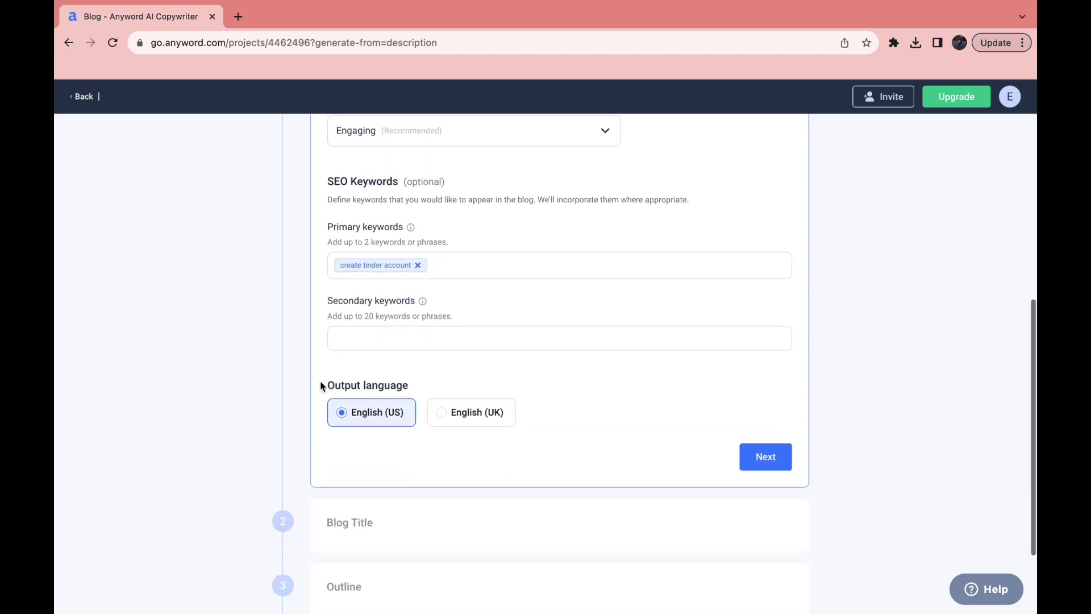
{"action": "left_click", "coordinate": [765, 459]}
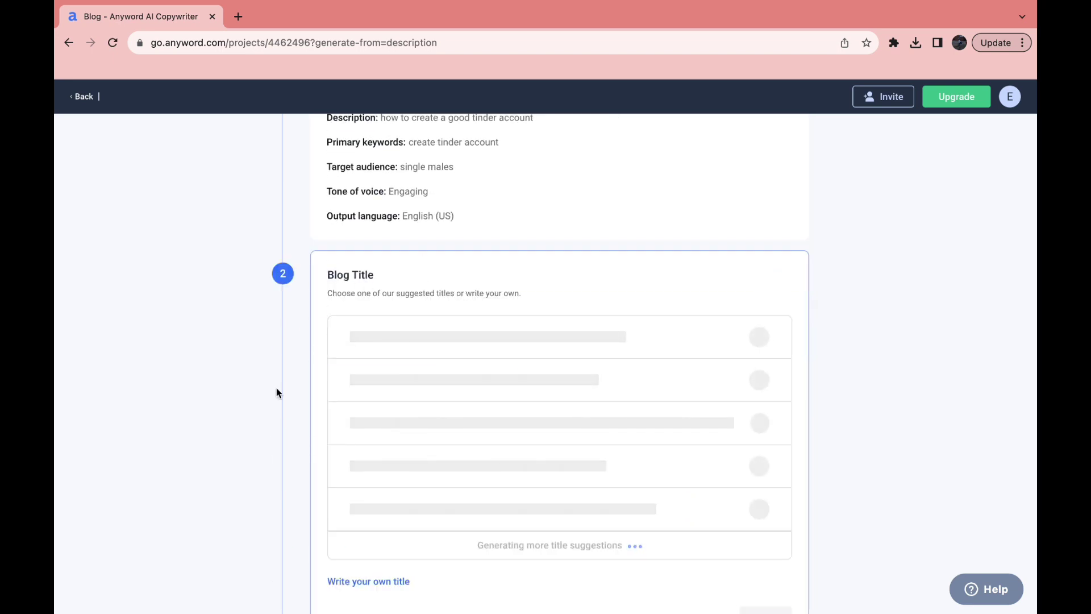
Keep the top-scored title 'From Swipes to Dates: How to Create a Killer Tinder Account for Single Men' selected.
{"action": "scroll", "coordinate": [237, 449], "scroll_direction": "down", "scroll_amount": 2}
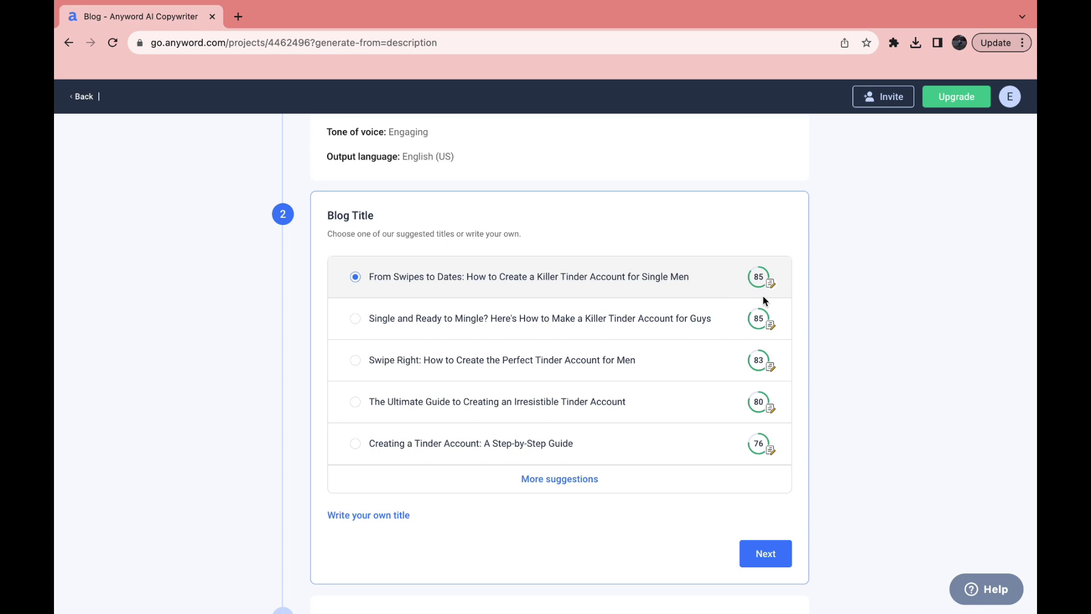
Confirm the 'From Swipes to Dates' title and review the nine-section outline.
{"action": "left_click", "coordinate": [761, 555]}
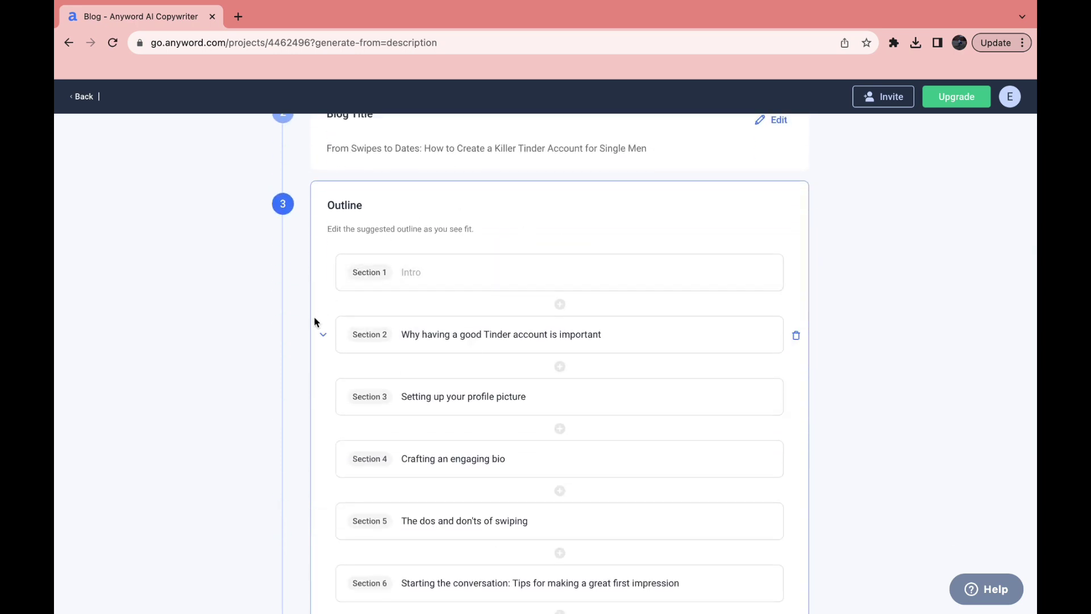
{"action": "scroll", "coordinate": [322, 364], "scroll_direction": "down", "scroll_amount": 2}
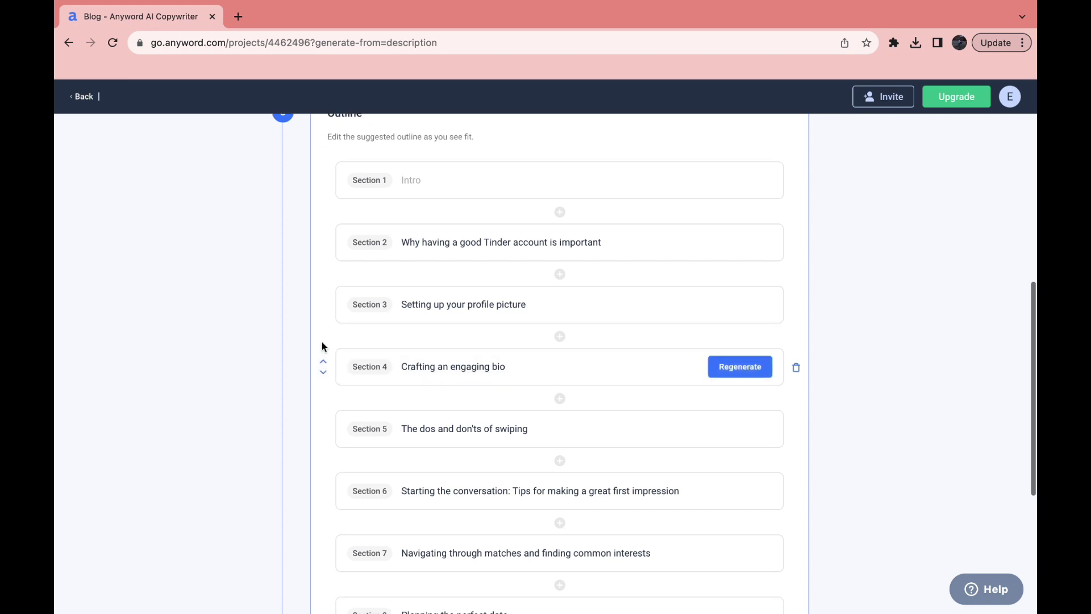
{"action": "scroll", "coordinate": [319, 381], "scroll_direction": "down", "scroll_amount": 2}
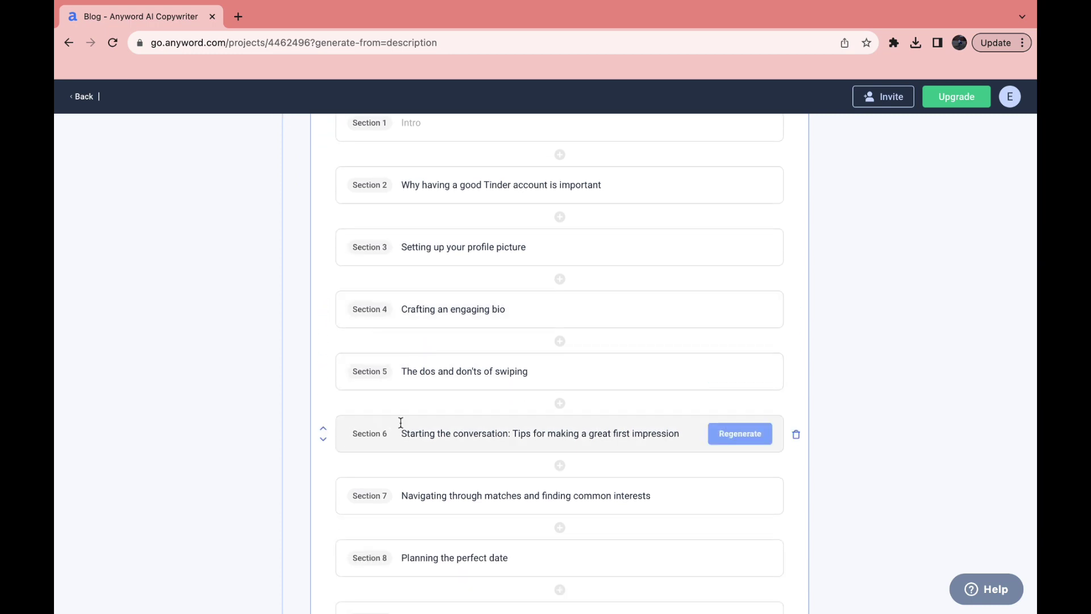
{"action": "scroll", "coordinate": [380, 489], "scroll_direction": "down", "scroll_amount": 1}
{"action": "scroll", "coordinate": [409, 341], "scroll_direction": "down", "scroll_amount": 1}
{"action": "scroll", "coordinate": [394, 414], "scroll_direction": "down", "scroll_amount": 2}
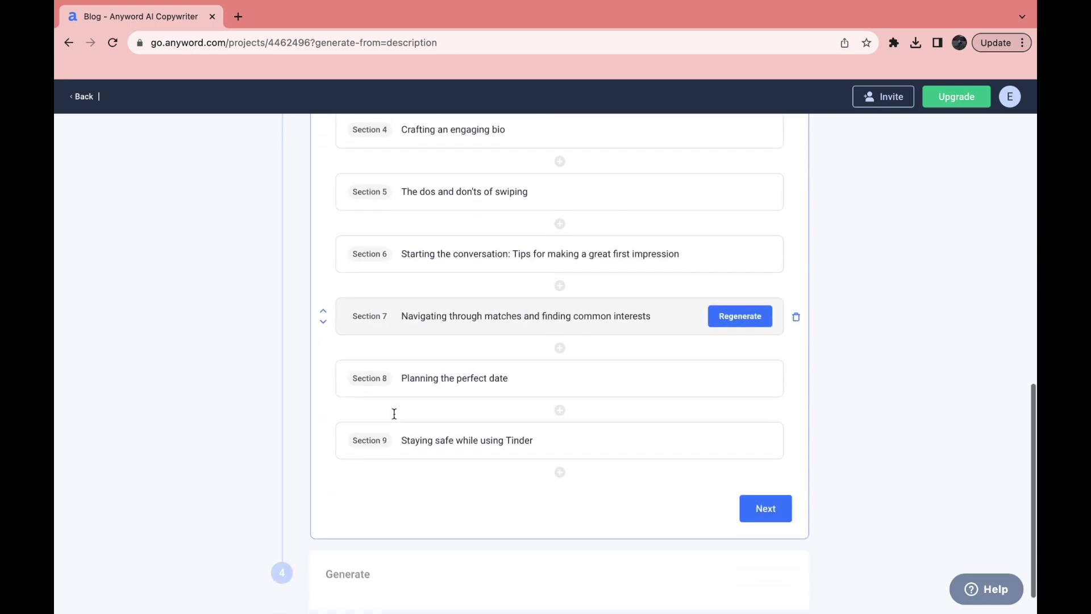
Add and then delete an empty outline section, and accept the outline.
{"action": "left_click", "coordinate": [560, 405]}
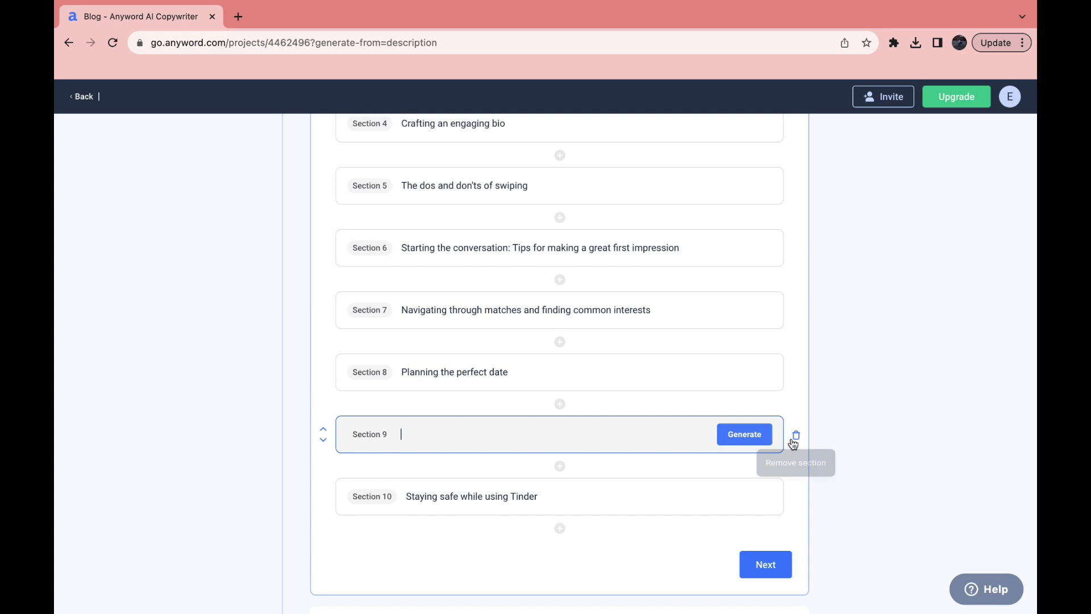
{"action": "left_click", "coordinate": [793, 436]}
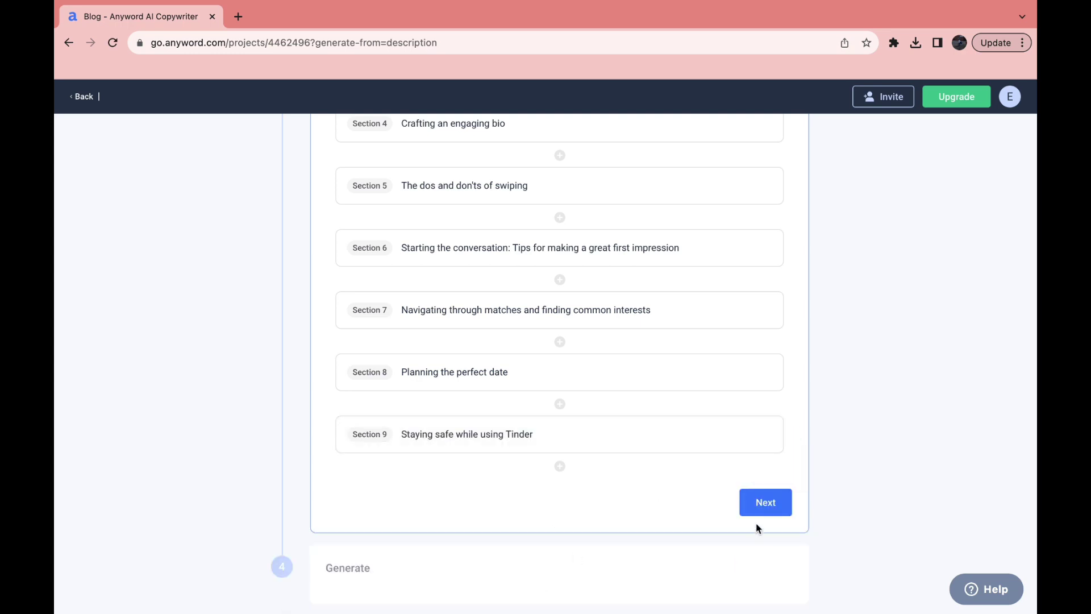
{"action": "left_click", "coordinate": [754, 506]}
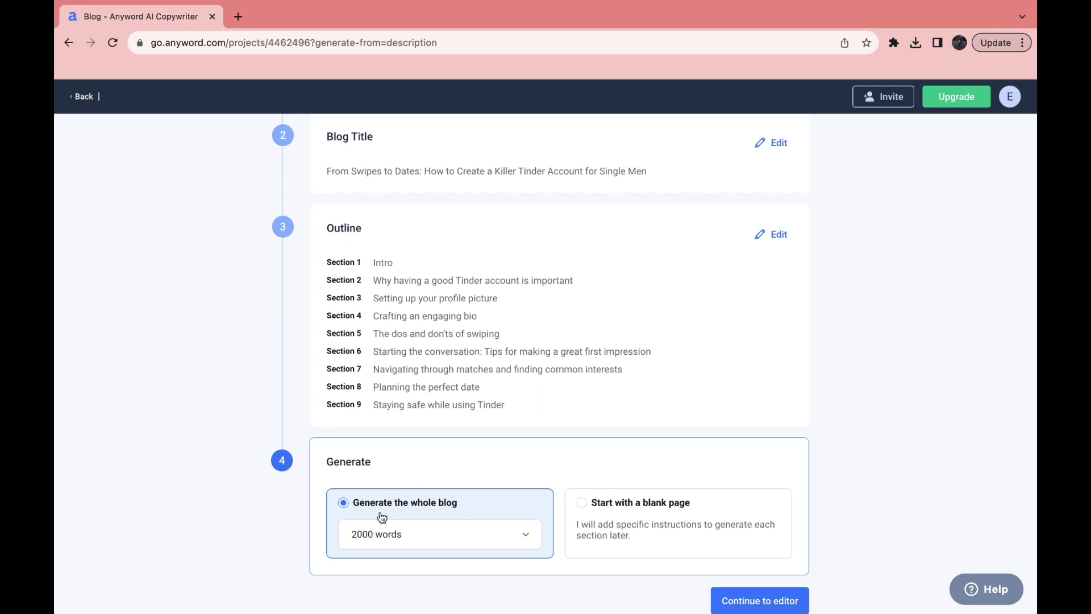
Choose a 1000-word blog length and generate the full post into the editor.
{"action": "left_click", "coordinate": [361, 540]}
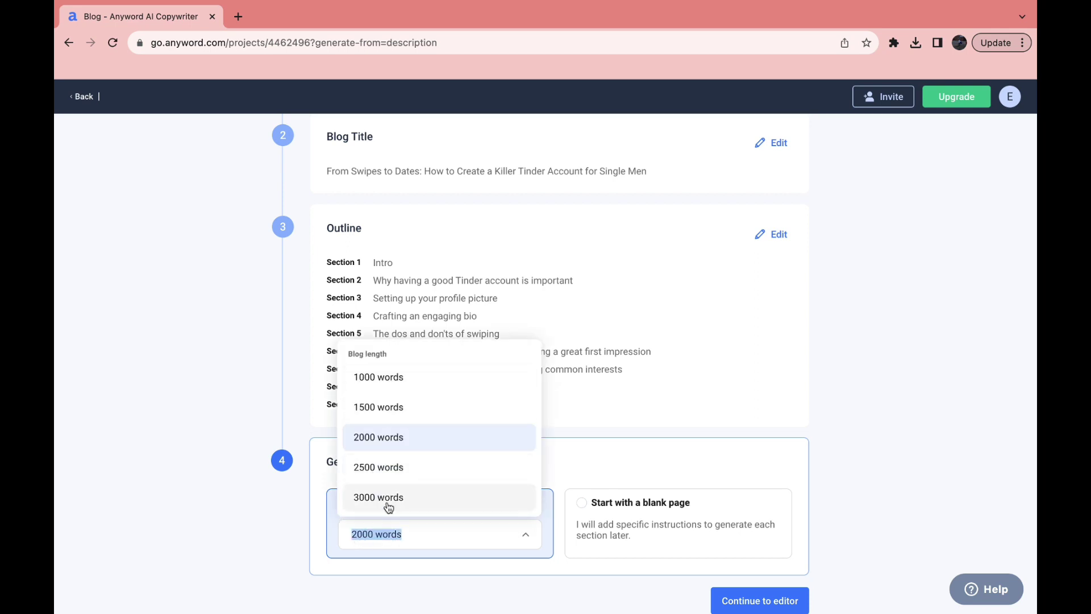
{"action": "left_click", "coordinate": [378, 378]}
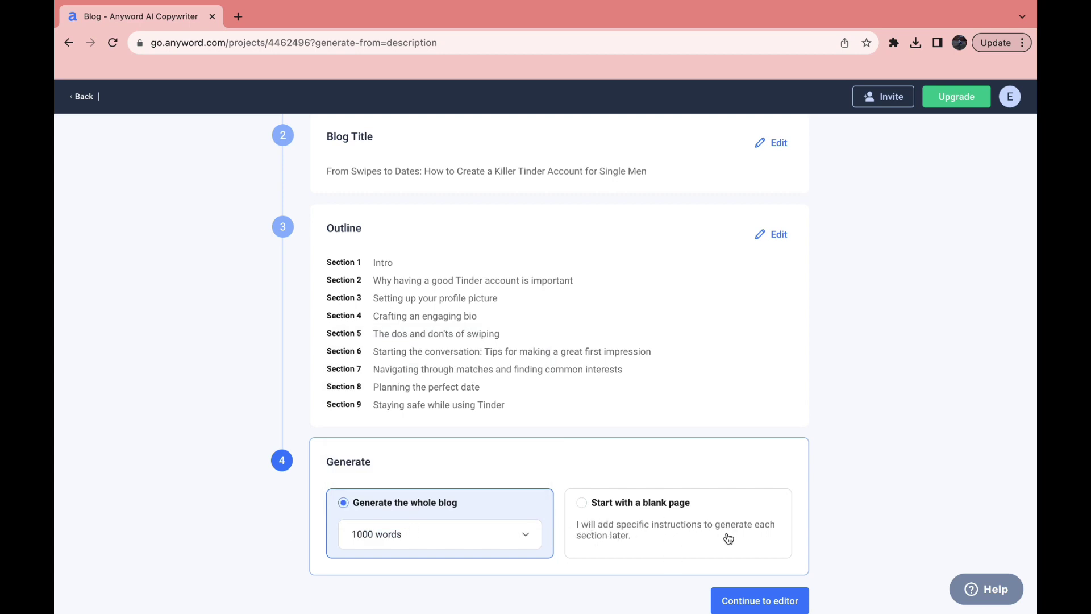
{"action": "left_click", "coordinate": [759, 605]}
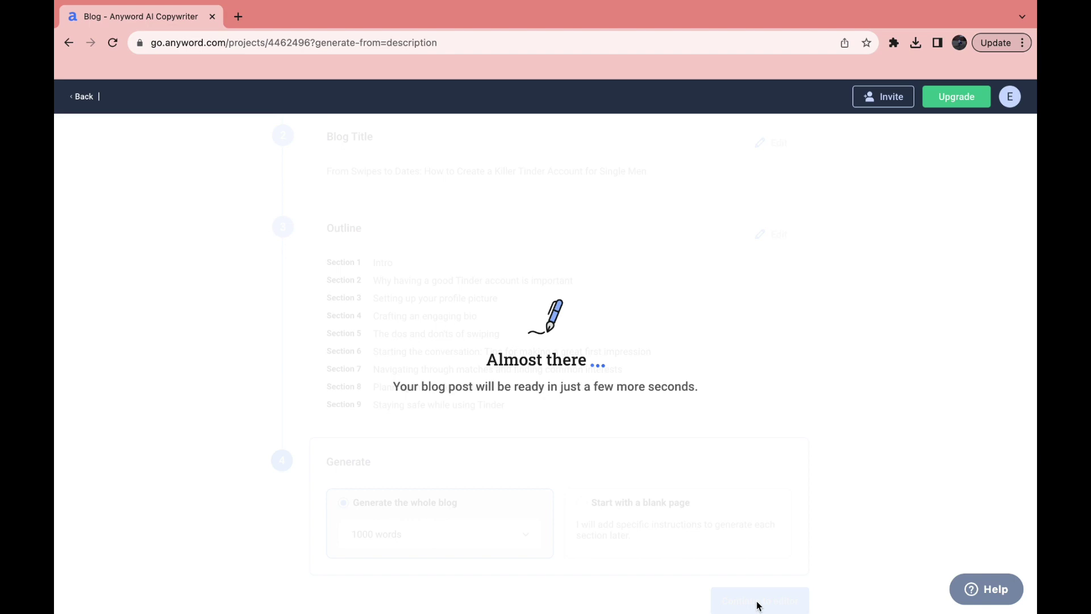
{"action": "left_click_drag", "start_coordinate": [387, 395], "coordinate": [553, 399]}
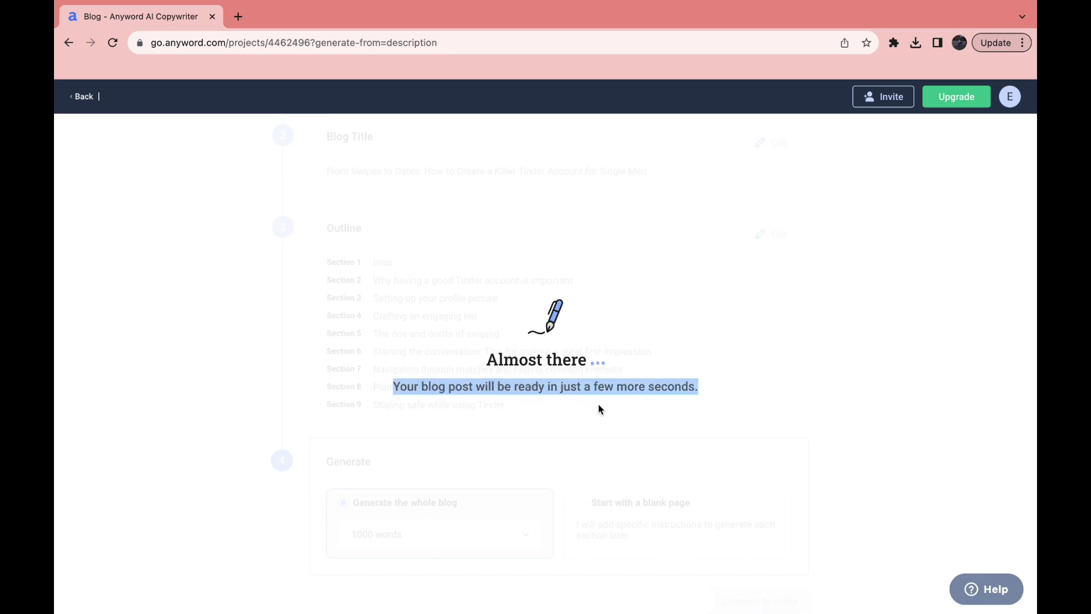
{"action": "left_click", "coordinate": [388, 349]}
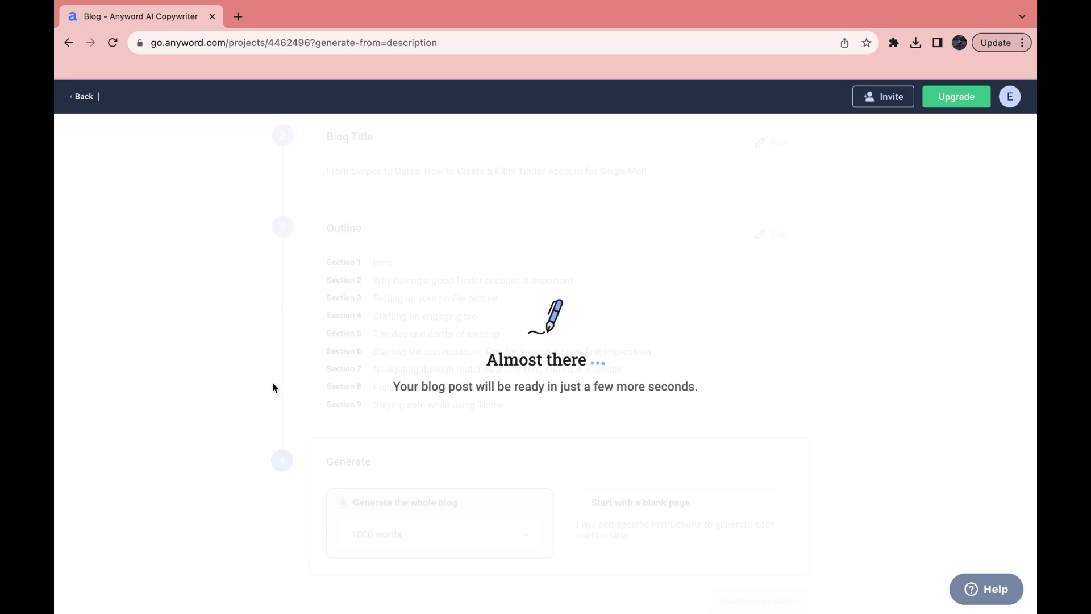
{"action": "scroll", "coordinate": [73, 354], "scroll_direction": "down", "scroll_amount": 1}
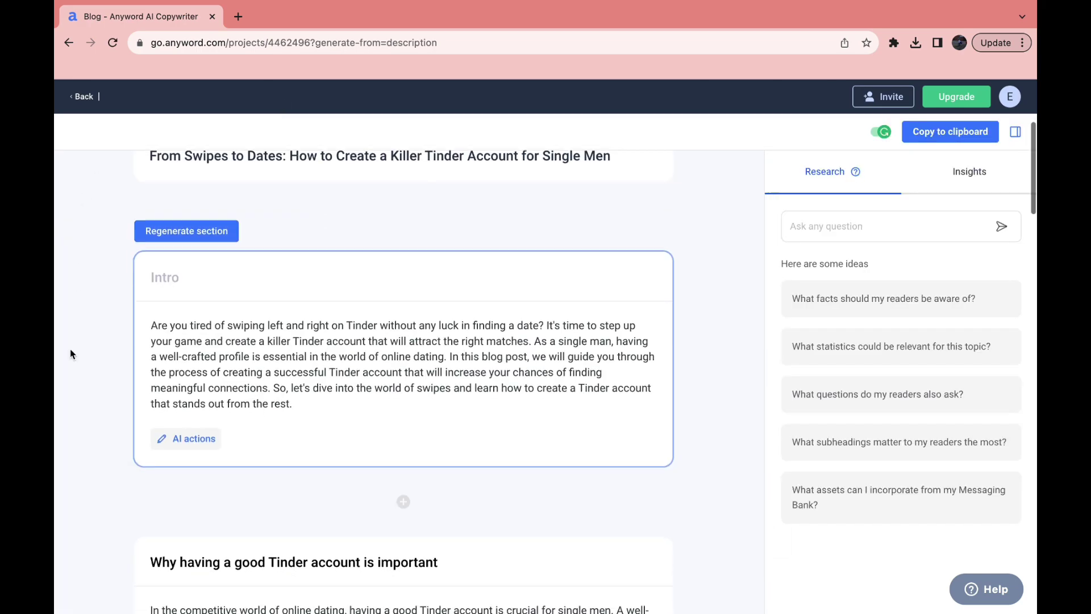
{"action": "scroll", "coordinate": [179, 201], "scroll_direction": "up", "scroll_amount": 1}
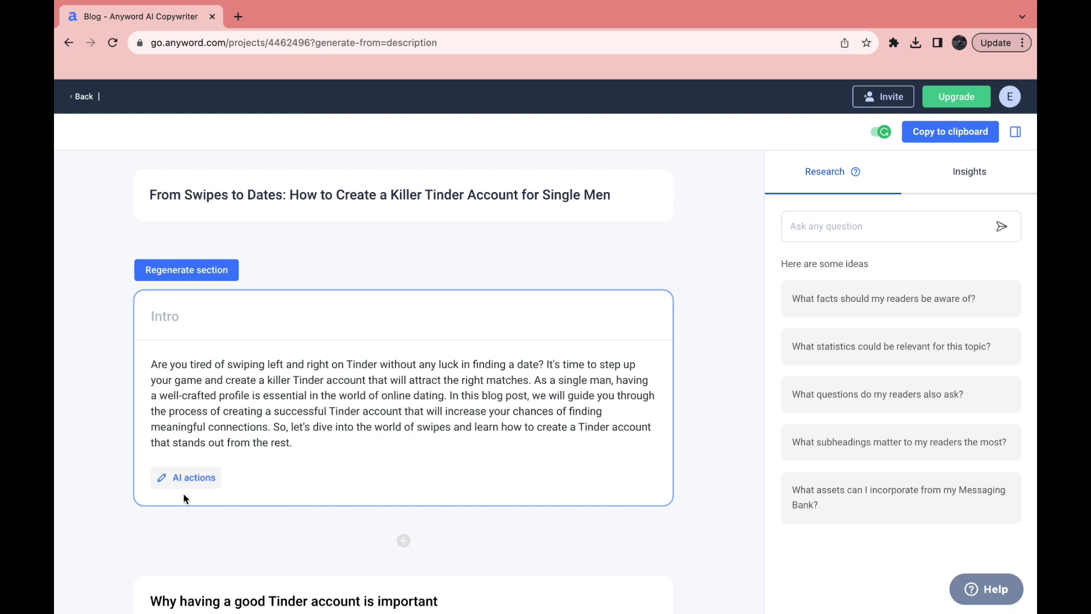
{"action": "scroll", "coordinate": [183, 498], "scroll_direction": "down", "scroll_amount": 5}
{"action": "scroll", "coordinate": [142, 455], "scroll_direction": "down", "scroll_amount": 2}
{"action": "scroll", "coordinate": [76, 407], "scroll_direction": "down", "scroll_amount": 2}
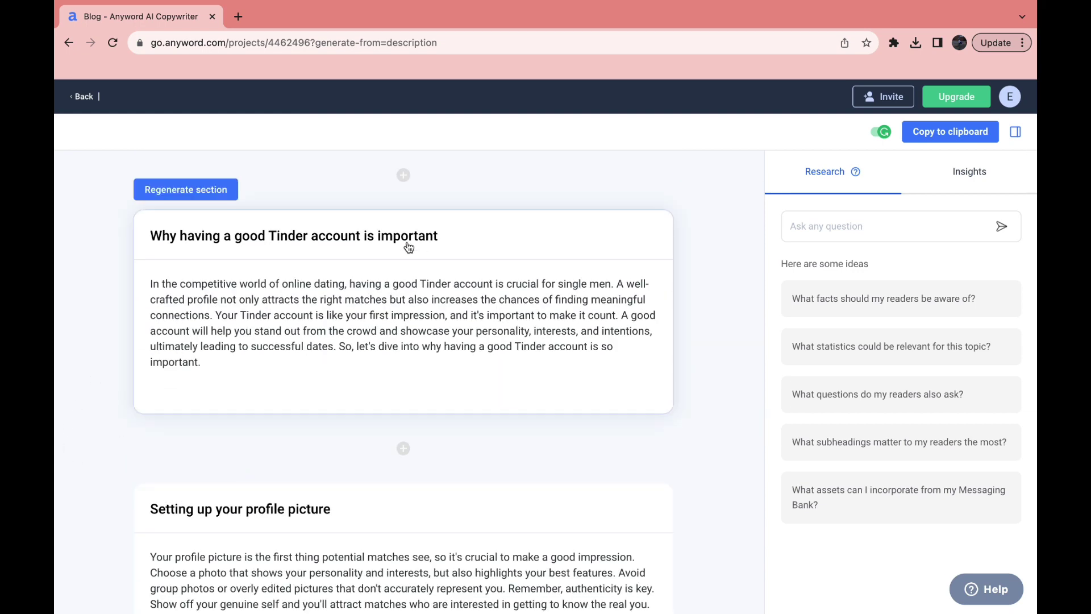
{"action": "scroll", "coordinate": [397, 261], "scroll_direction": "down", "scroll_amount": 6}
{"action": "scroll", "coordinate": [365, 305], "scroll_direction": "down", "scroll_amount": 1}
{"action": "scroll", "coordinate": [279, 324], "scroll_direction": "up", "scroll_amount": 2}
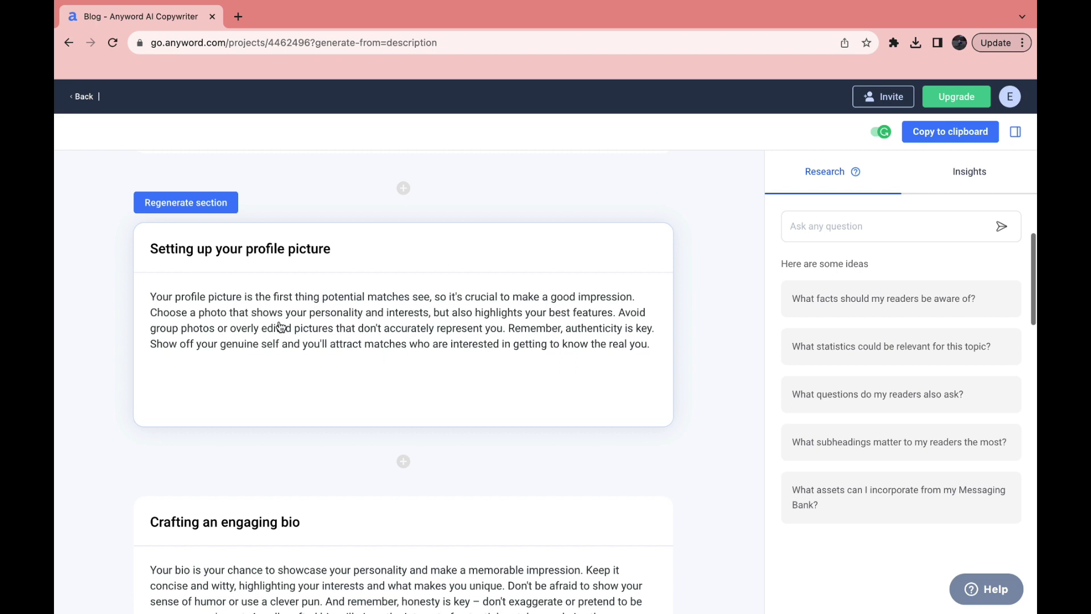
{"action": "left_click", "coordinate": [359, 313]}
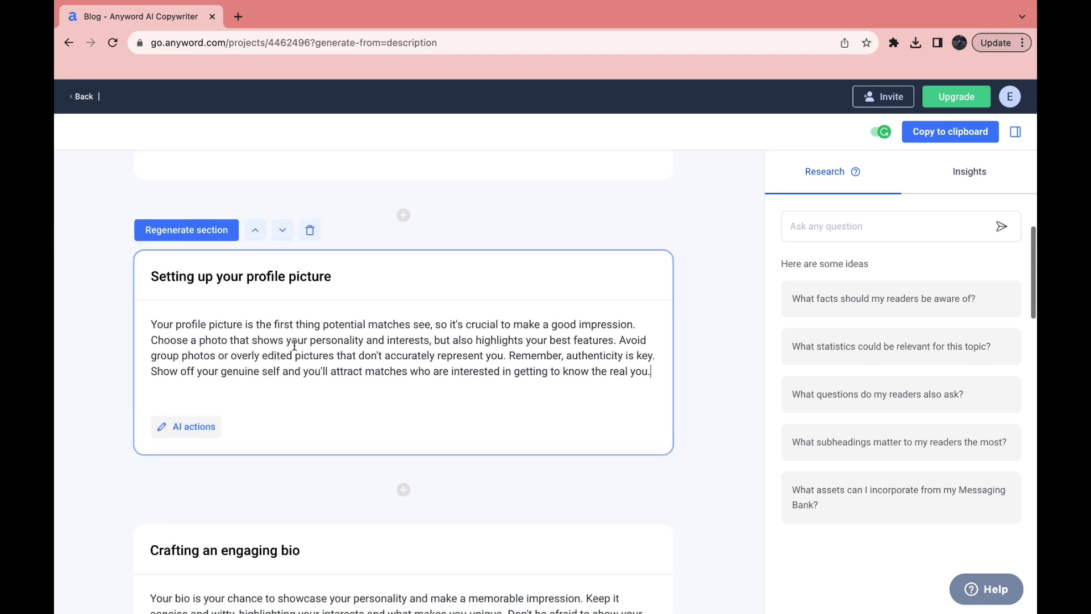
{"action": "left_click", "coordinate": [180, 432]}
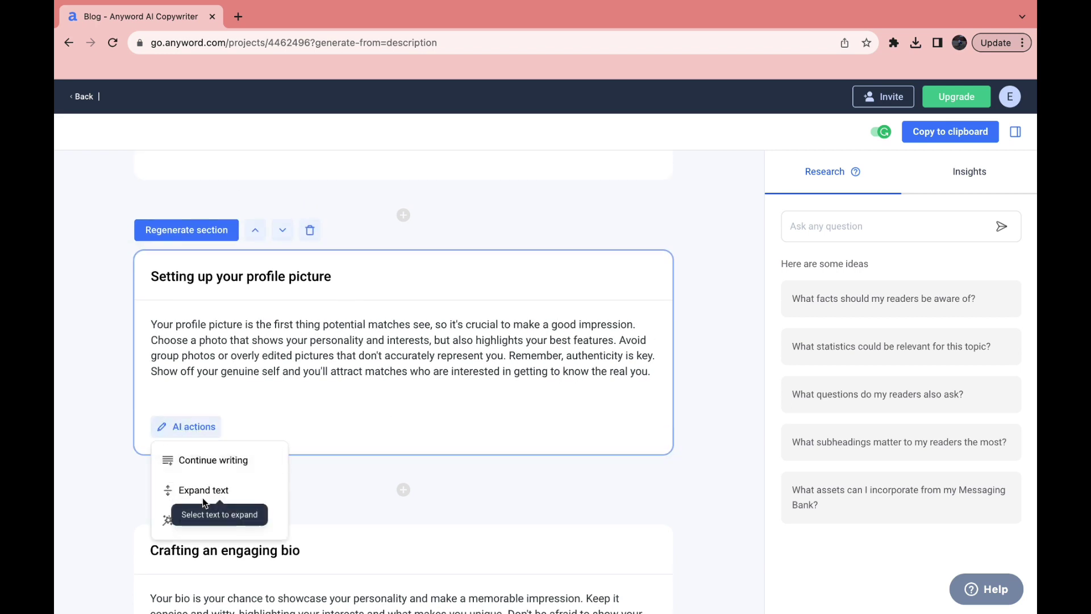
{"action": "left_click", "coordinate": [111, 509]}
{"action": "scroll", "coordinate": [171, 426], "scroll_direction": "down", "scroll_amount": 10}
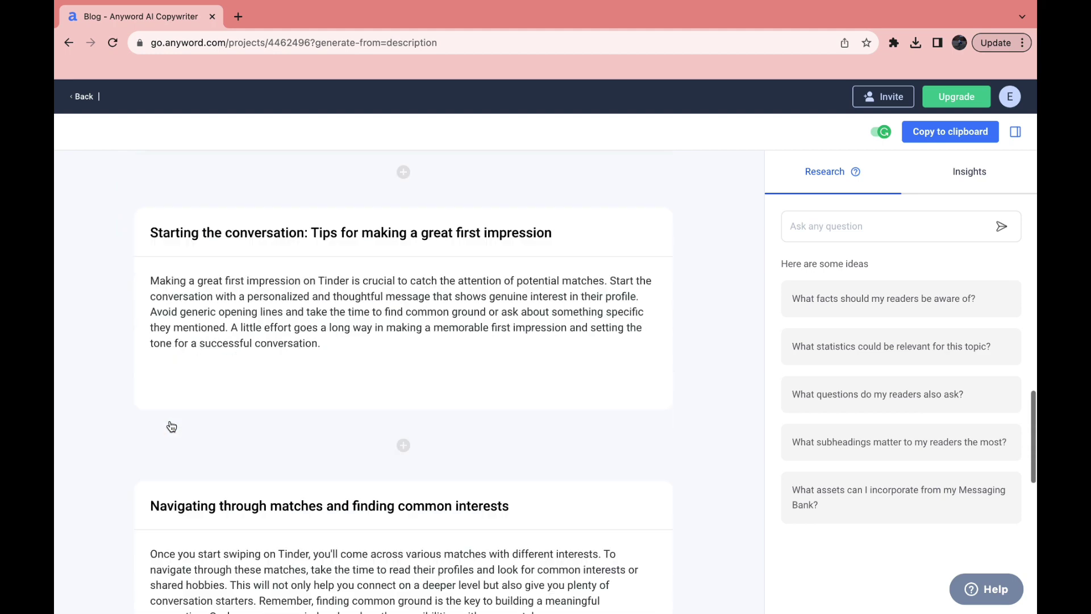
{"action": "scroll", "coordinate": [171, 426], "scroll_direction": "down", "scroll_amount": 2}
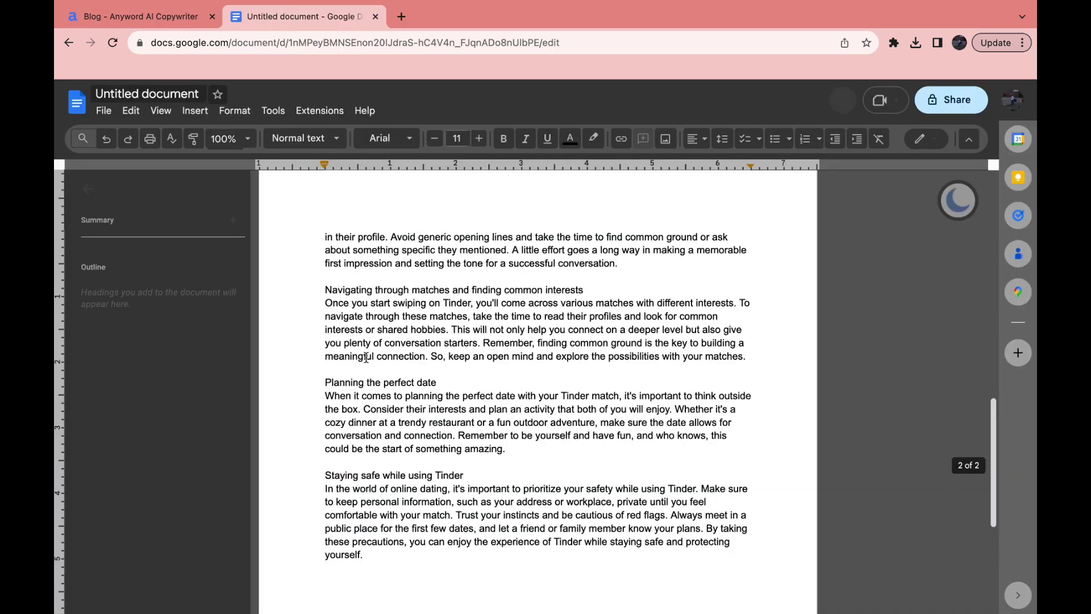
Paste the Tinder blog post into the untitled Google Doc, check it, and return to Anyword.
{"action": "key", "text": "ctrl+Home"}
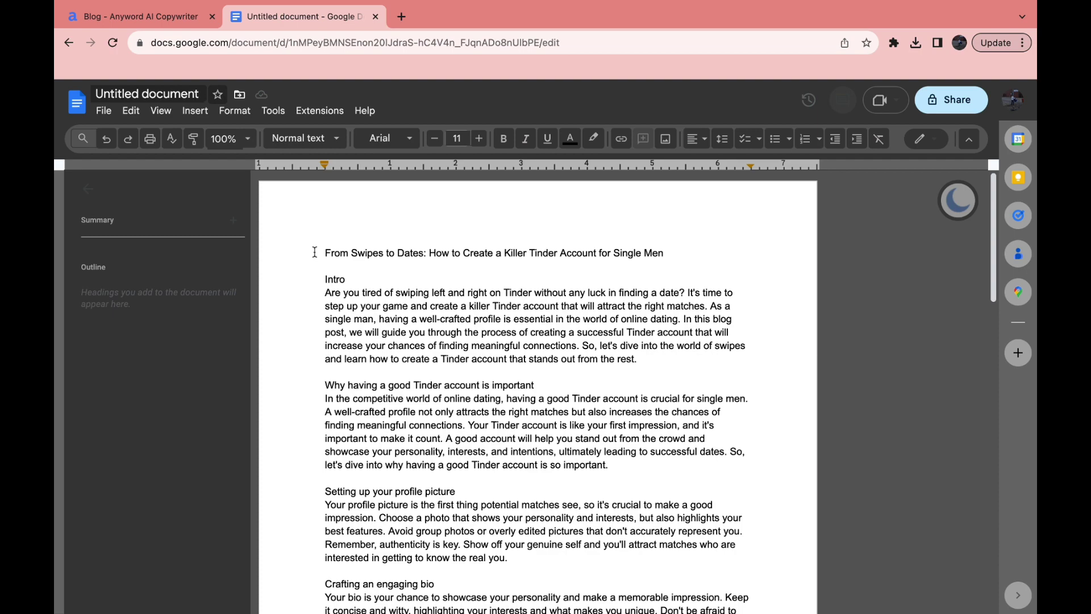
{"action": "scroll", "coordinate": [355, 348], "scroll_direction": "down", "scroll_amount": 5}
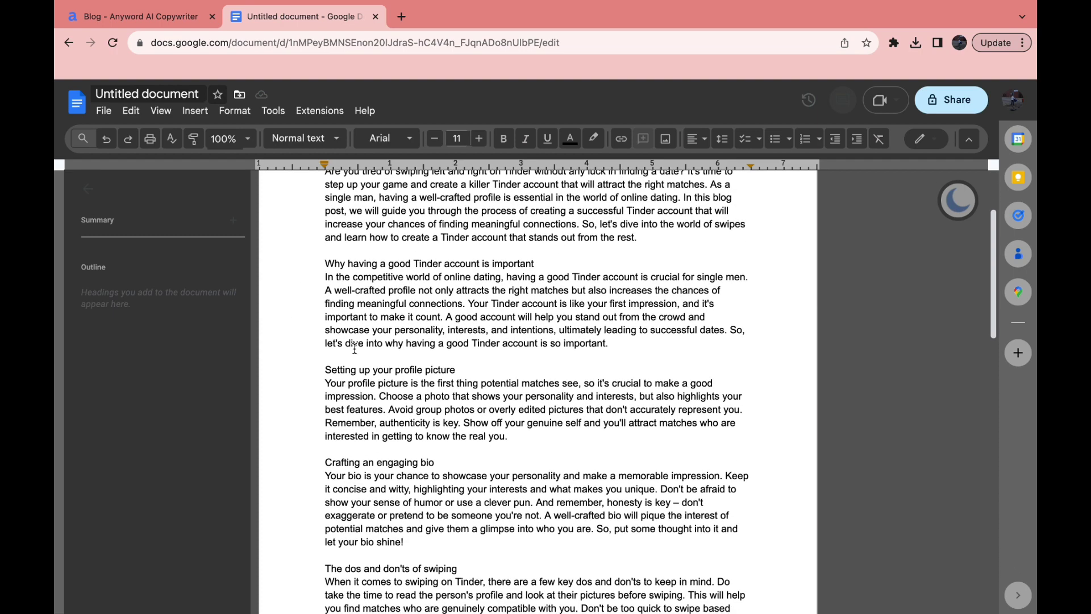
{"action": "scroll", "coordinate": [355, 348], "scroll_direction": "down", "scroll_amount": 5}
{"action": "scroll", "coordinate": [354, 349], "scroll_direction": "down", "scroll_amount": 5}
{"action": "left_click", "coordinate": [133, 23]}
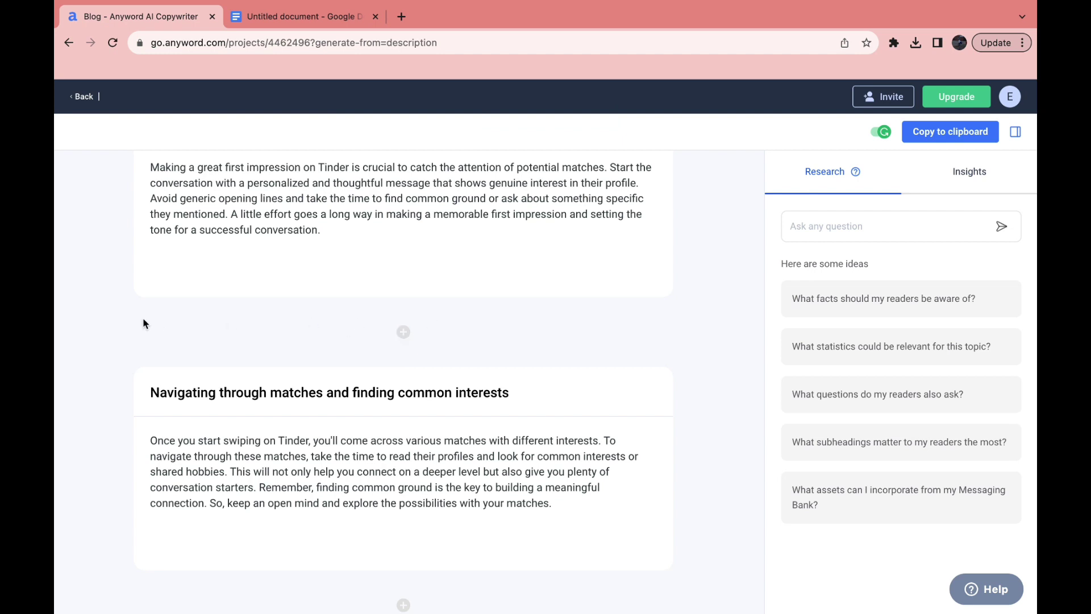
{"action": "scroll", "coordinate": [69, 305], "scroll_direction": "up", "scroll_amount": 10}
{"action": "scroll", "coordinate": [71, 302], "scroll_direction": "up", "scroll_amount": 2}
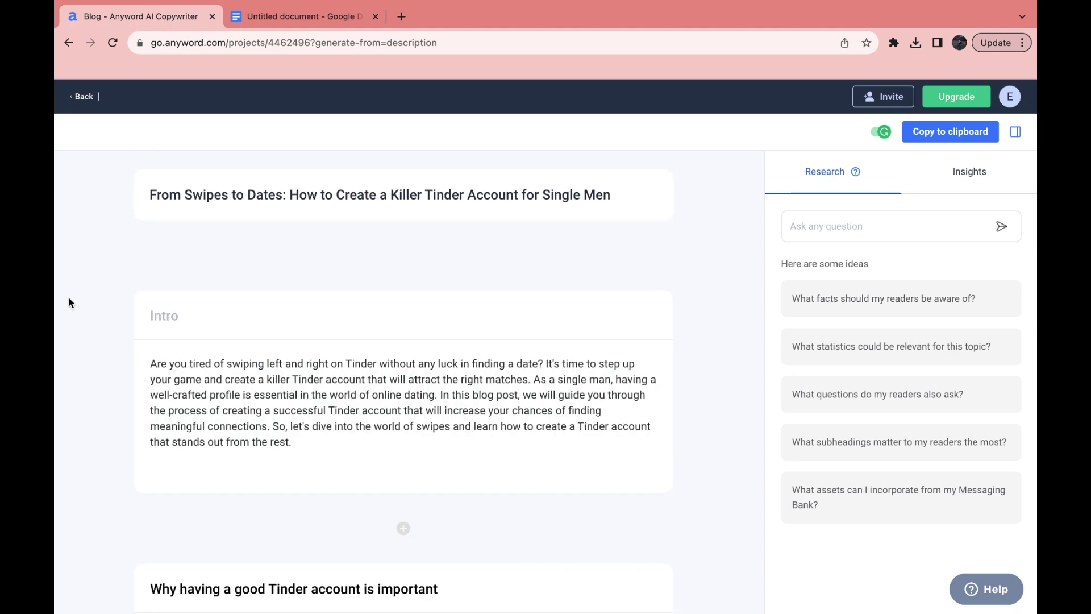